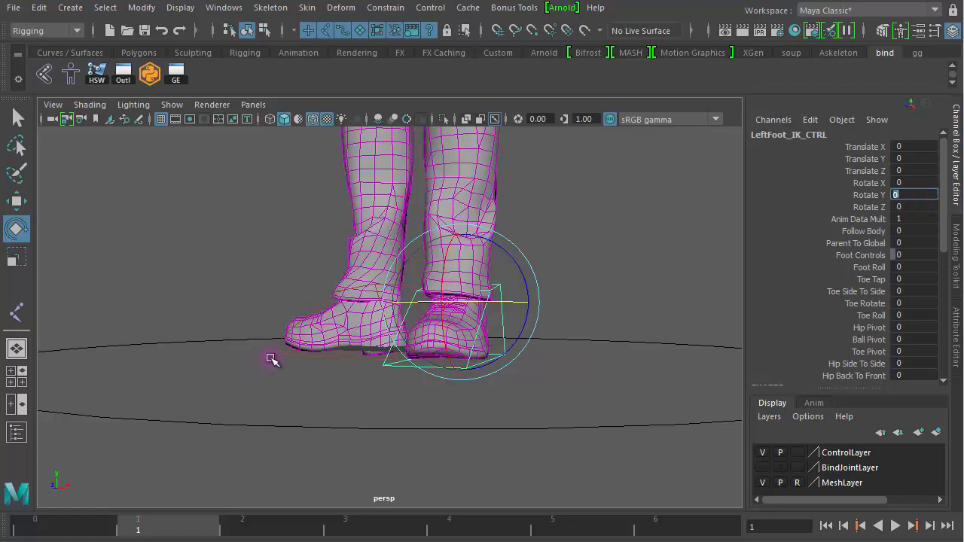
# Reset the right foot IK control's Rotate Y to 0.
pyautogui.click(273, 351)
pyautogui.click(911, 194)
pyautogui.write('0')
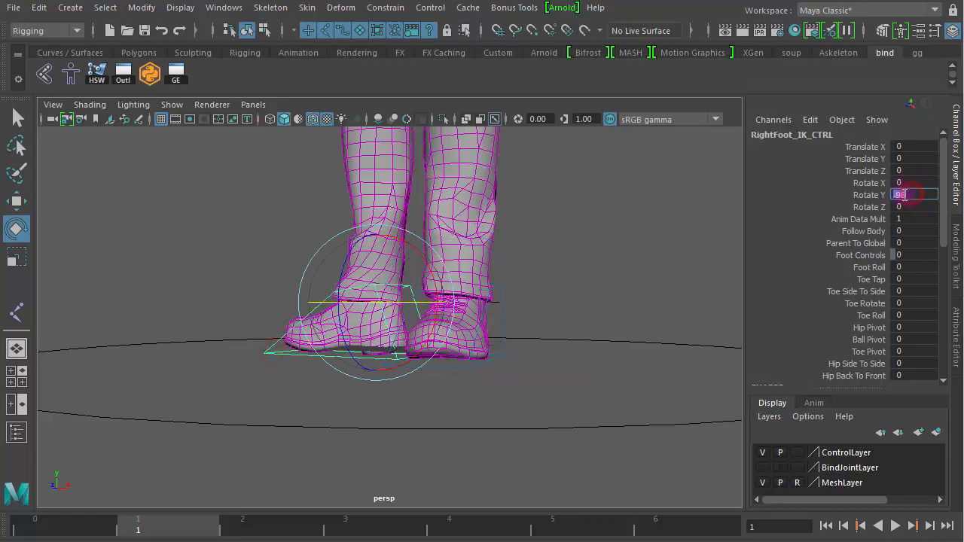
pyautogui.press('Return')
# Make BindJointLayer visible and select the left upper-leg bind joint.
pyautogui.click(620, 234)
pyautogui.keyDown('alt'); pyautogui.moveTo(620, 234); pyautogui.dragTo(446, 227, button='right'); pyautogui.keyUp('alt')
pyautogui.keyDown('alt'); pyautogui.moveTo(446, 228); pyautogui.dragTo(413, 442, button='middle'); pyautogui.keyUp('alt')
pyautogui.keyDown('alt'); pyautogui.moveTo(390, 376); pyautogui.dragTo(493, 377, button='right'); pyautogui.keyUp('alt')
pyautogui.click(762, 468)
pyautogui.keyDown('alt'); pyautogui.moveTo(556, 365); pyautogui.dragTo(580, 308, button='middle'); pyautogui.keyUp('alt')
pyautogui.click(400, 359)
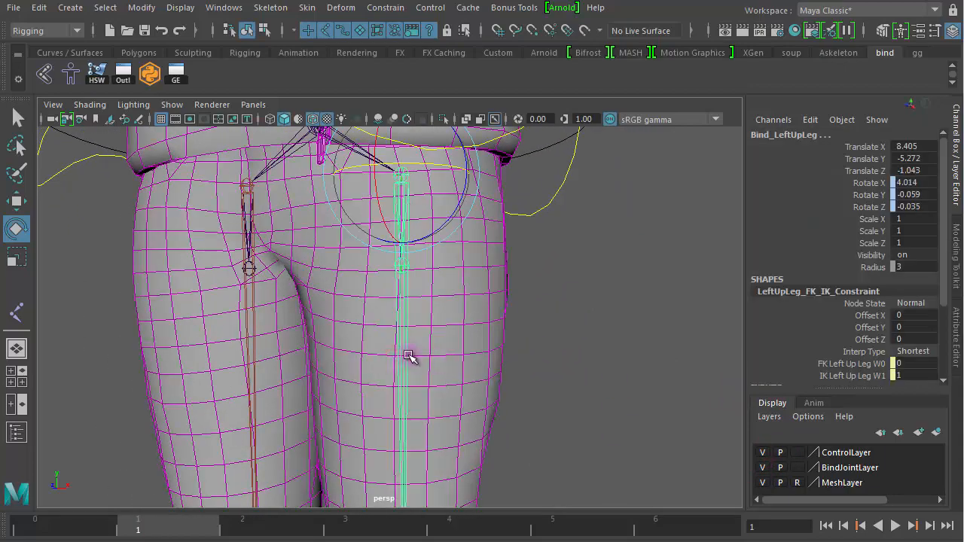
# Examine the left upper-leg bind joint's Rotate Y channel and the twist joint below it.
pyautogui.click(399, 186)
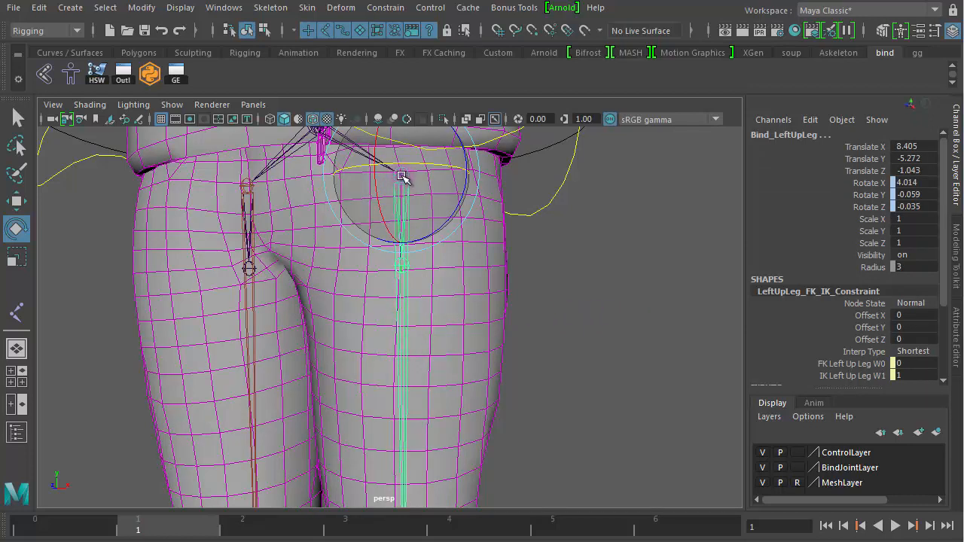
pyautogui.click(808, 226)
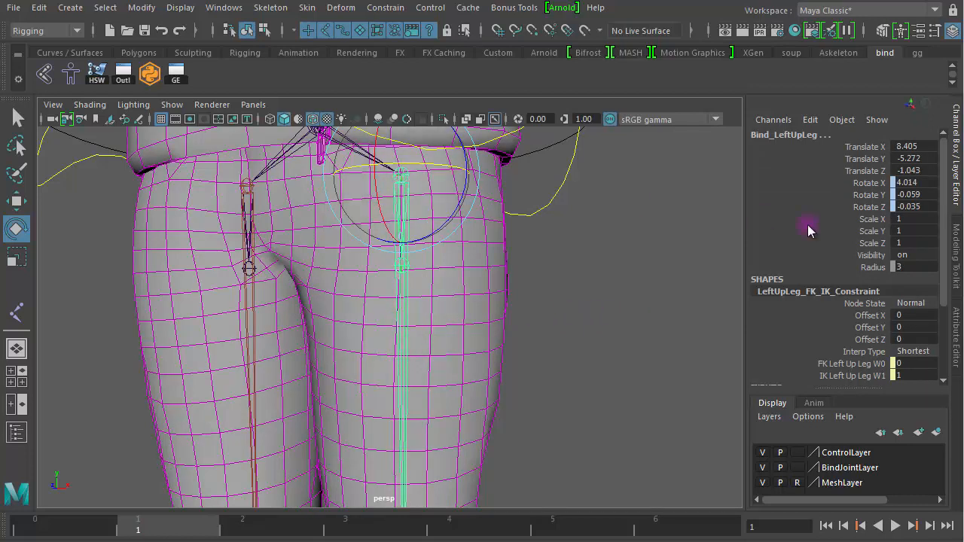
pyautogui.click(874, 197)
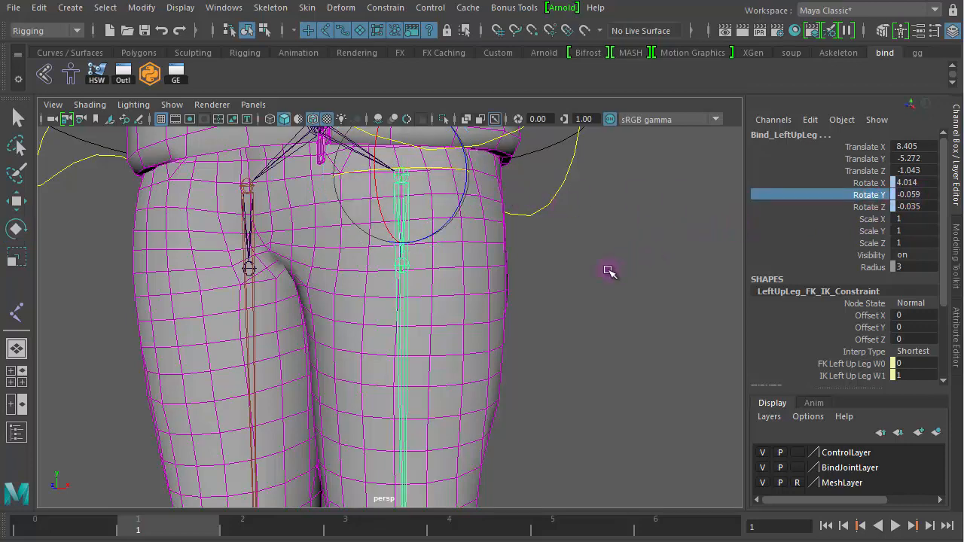
pyautogui.keyDown('alt'); pyautogui.moveTo(643, 296); pyautogui.dragTo(494, 282, button='right'); pyautogui.keyUp('alt')
pyautogui.keyDown('alt'); pyautogui.moveTo(501, 291); pyautogui.dragTo(510, 313); pyautogui.keyUp('alt')
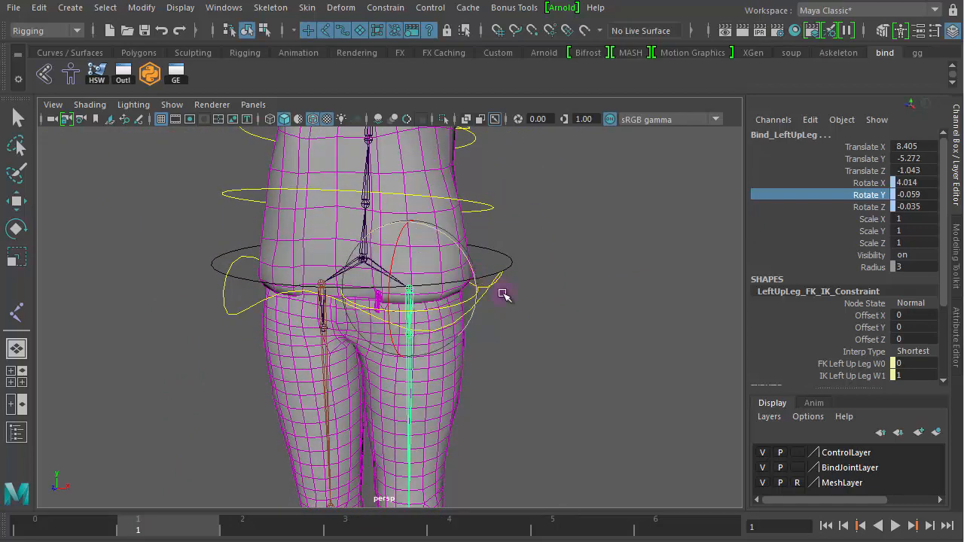
pyautogui.keyDown('alt'); pyautogui.moveTo(465, 367); pyautogui.dragTo(416, 326); pyautogui.keyUp('alt')
pyautogui.click(519, 314)
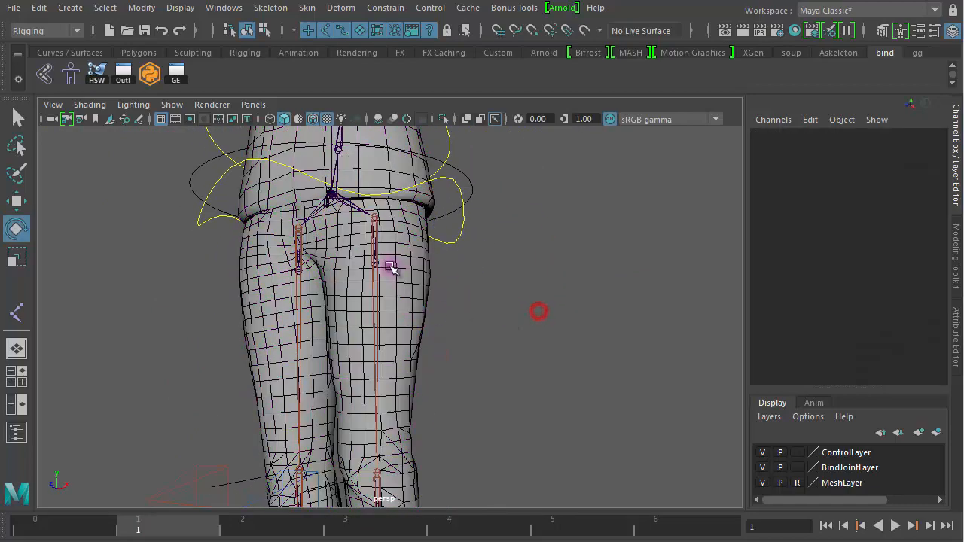
pyautogui.click(375, 264)
# Move the root control at the hips downward so that both legs bend at the knees.
pyautogui.keyDown('alt'); pyautogui.moveTo(617, 345); pyautogui.dragTo(623, 181, button='middle'); pyautogui.keyUp('alt')
pyautogui.keyDown('alt'); pyautogui.moveTo(627, 247); pyautogui.dragTo(468, 243, button='right'); pyautogui.keyUp('alt')
pyautogui.keyDown('alt'); pyautogui.moveTo(466, 243); pyautogui.dragTo(457, 357, button='middle'); pyautogui.keyUp('alt')
pyautogui.click(552, 303)
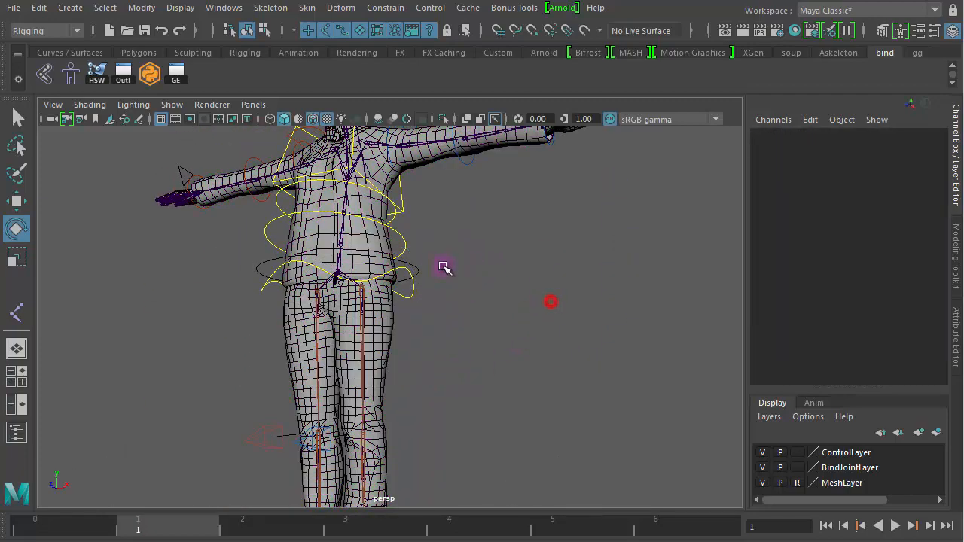
pyautogui.click(414, 266)
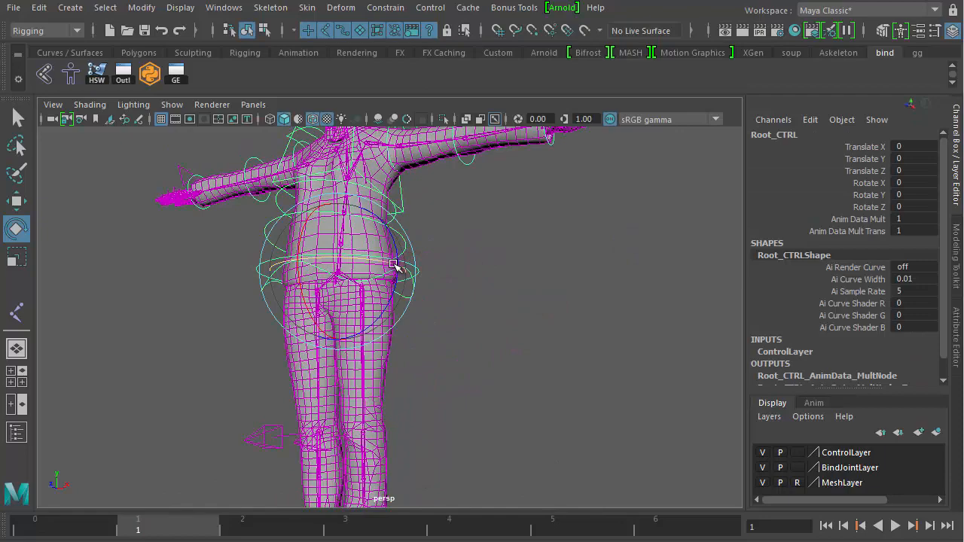
pyautogui.press('w')
pyautogui.moveTo(336, 197); pyautogui.dragTo(338, 250)
# Rotate the left foot IK control outward to about 72.5 degrees on Y.
pyautogui.keyDown('alt'); pyautogui.moveTo(441, 330); pyautogui.dragTo(461, 156, button='middle'); pyautogui.keyUp('alt')
pyautogui.keyDown('alt'); pyautogui.moveTo(432, 239); pyautogui.dragTo(432, 311); pyautogui.keyUp('alt')
pyautogui.click(425, 428)
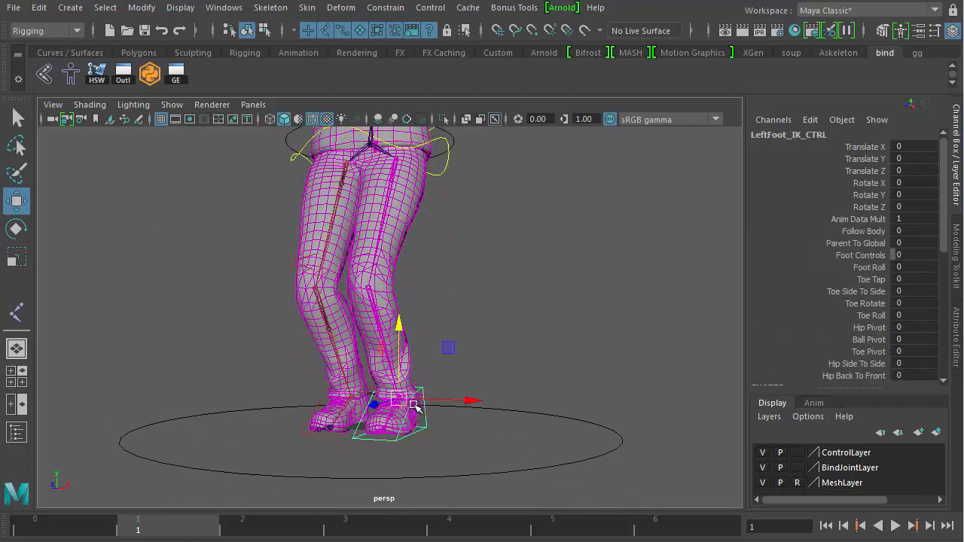
pyautogui.press('e')
pyautogui.moveTo(415, 403); pyautogui.dragTo(470, 399)
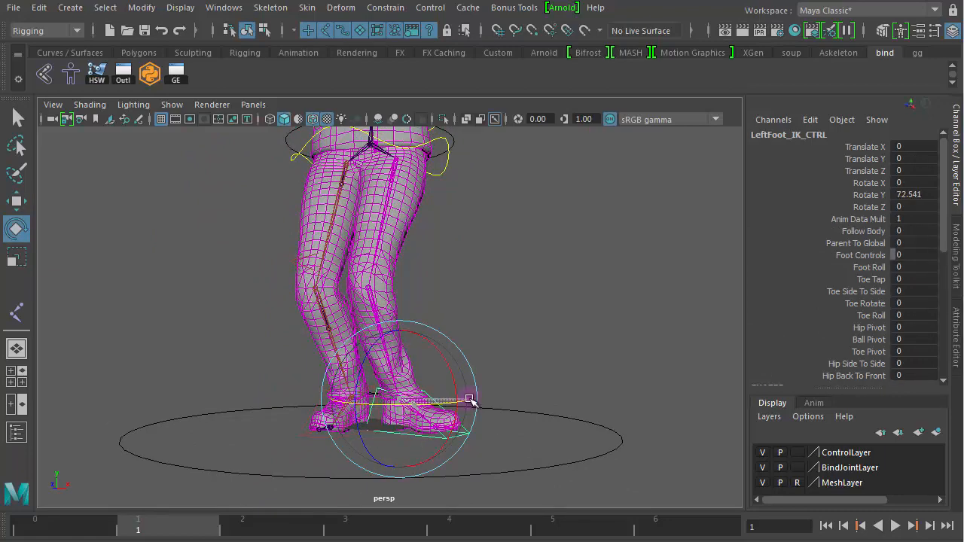
pyautogui.click(482, 258)
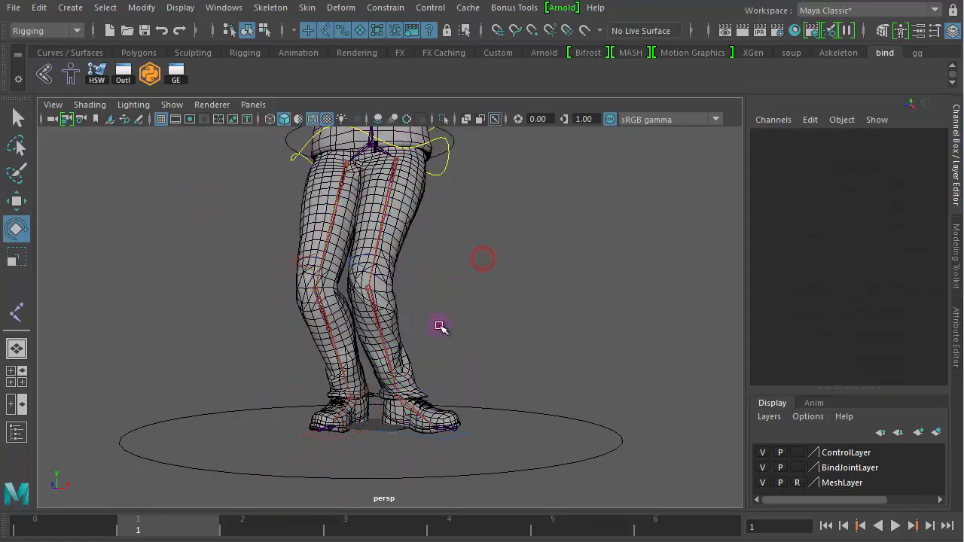
# Move the knee IK controls apart, placing the left one at about X -16.851, Y 3.927, Z 10.369.
pyautogui.keyDown('alt'); pyautogui.moveTo(439, 326); pyautogui.dragTo(381, 302); pyautogui.keyUp('alt')
pyautogui.click(288, 286)
pyautogui.press('w')
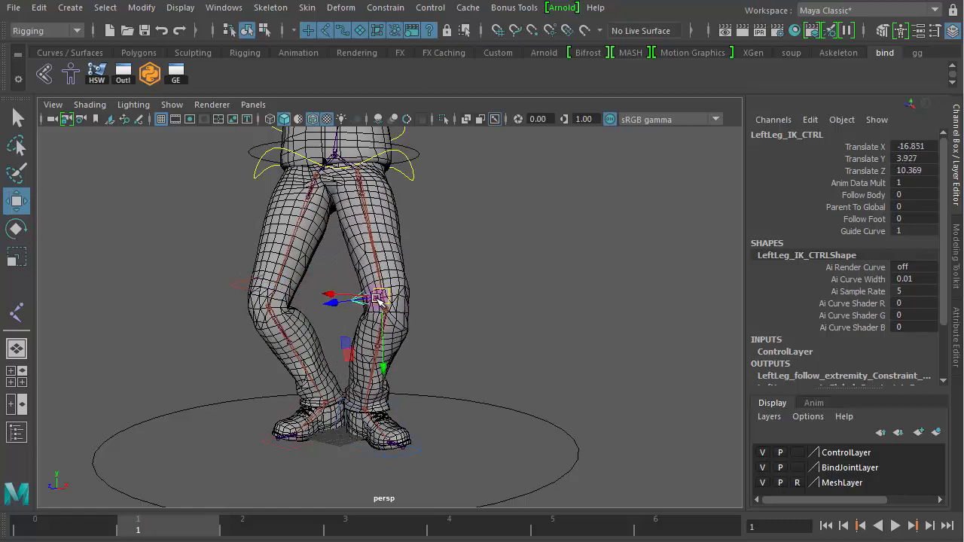
# Inspect the rotation values of the left upper-leg bind joint in the bent pose.
pyautogui.keyDown('alt'); pyautogui.moveTo(435, 271); pyautogui.dragTo(645, 289, button='right'); pyautogui.keyUp('alt')
pyautogui.keyDown('alt'); pyautogui.moveTo(579, 216); pyautogui.dragTo(598, 400, button='middle'); pyautogui.keyUp('alt')
pyautogui.keyDown('alt'); pyautogui.moveTo(468, 375); pyautogui.dragTo(609, 369, button='right'); pyautogui.keyUp('alt')
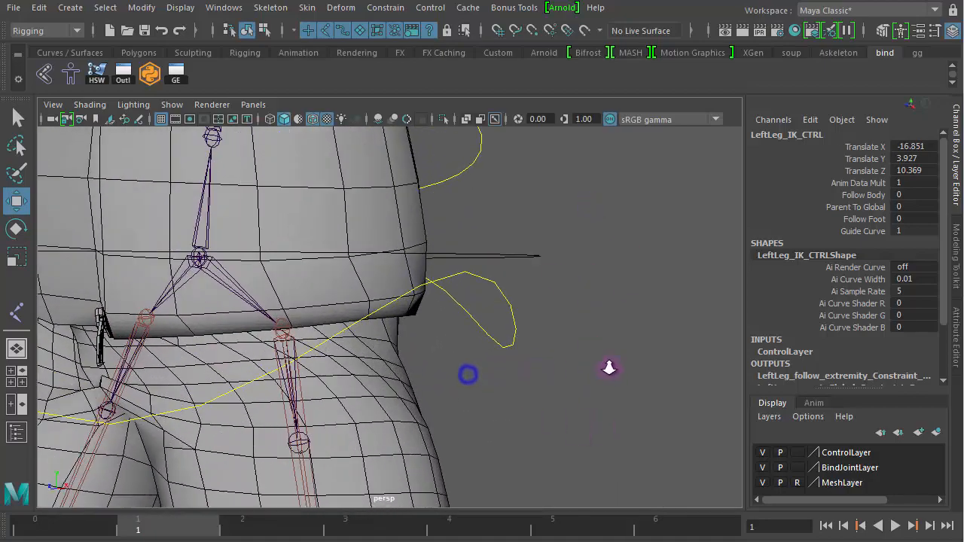
pyautogui.keyDown('alt'); pyautogui.moveTo(610, 368); pyautogui.dragTo(610, 280, button='middle'); pyautogui.keyUp('alt')
pyautogui.click(311, 329)
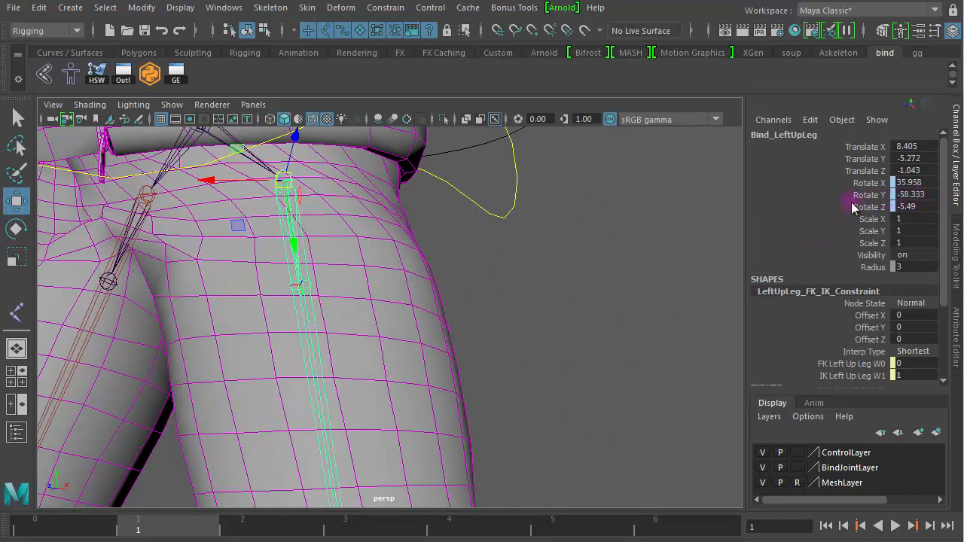
pyautogui.click(645, 280)
# Try rotating the left upper-leg twist joint twist01_LeftUpLeg about Y, testing 54 and about 44.7 degrees.
pyautogui.click(302, 279)
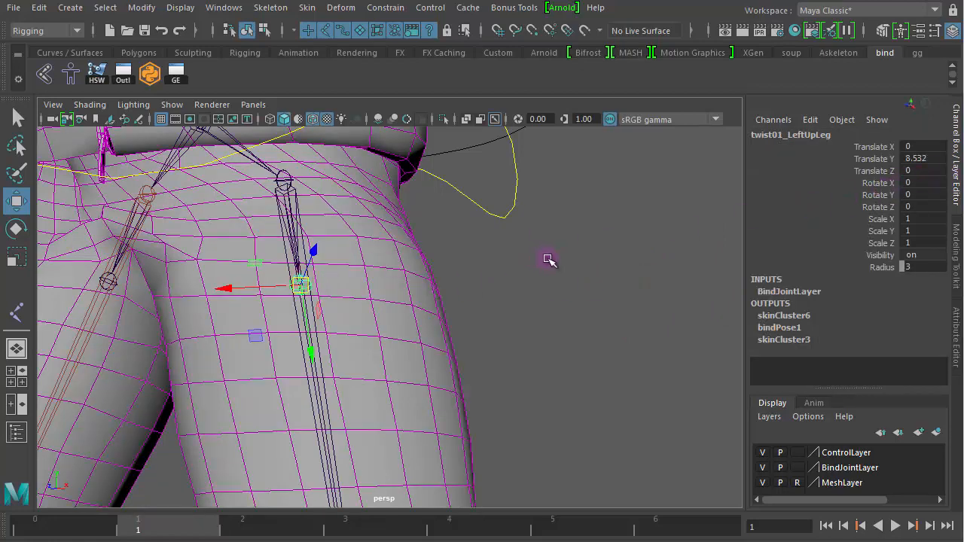
pyautogui.press('e')
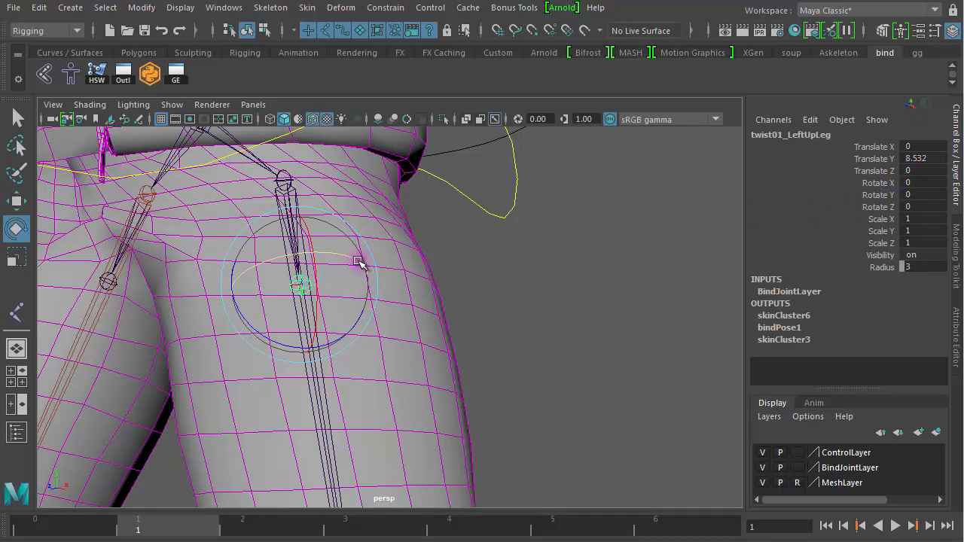
pyautogui.moveTo(358, 261); pyautogui.dragTo(344, 262)
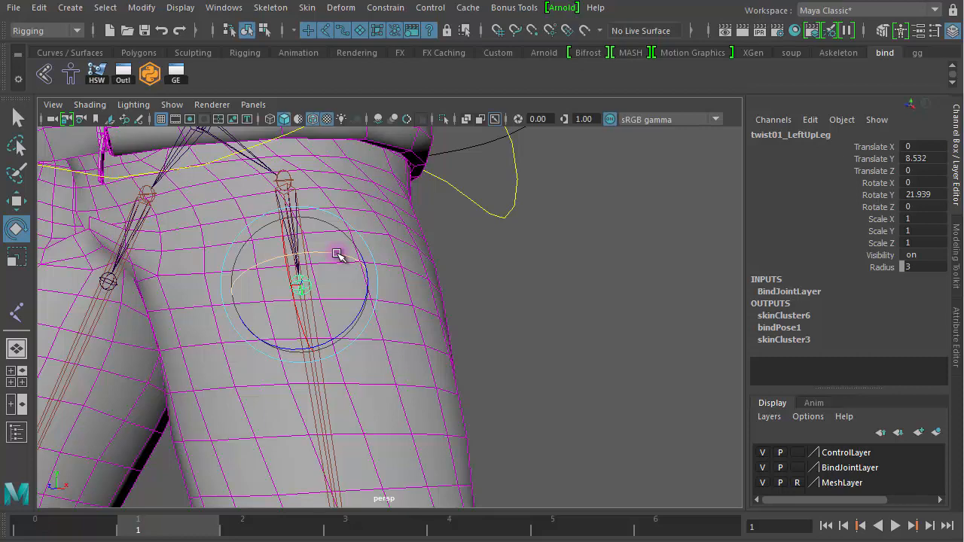
pyautogui.moveTo(337, 254)
pyautogui.mouseDown()
pyautogui.moveTo(305, 259)
pyautogui.moveTo(326, 258)
pyautogui.mouseUp()
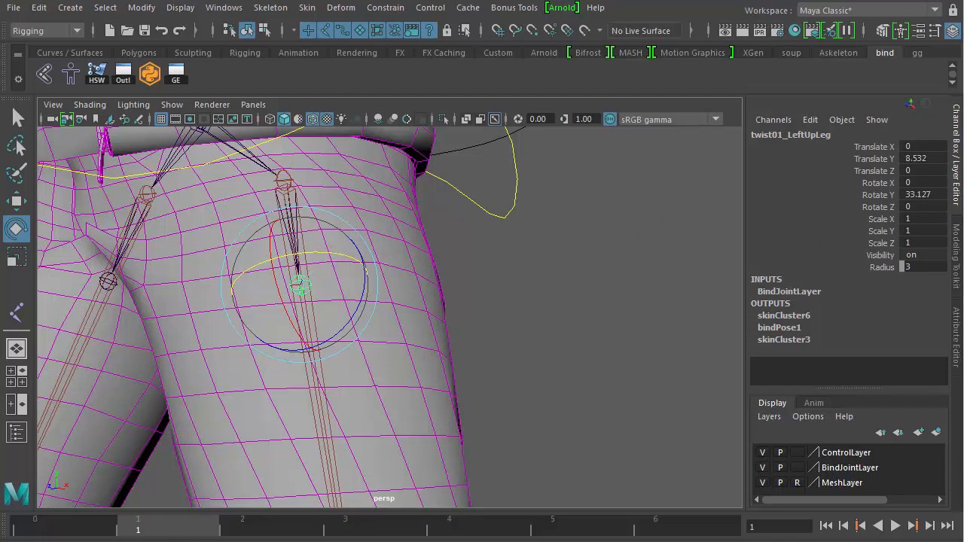
pyautogui.click(936, 193)
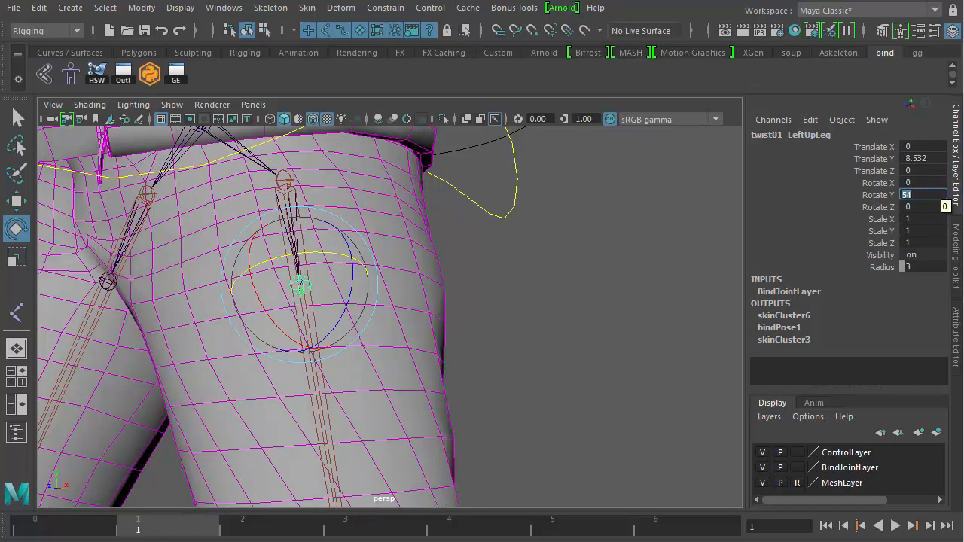
pyautogui.keyDown('alt'); pyautogui.moveTo(610, 360); pyautogui.dragTo(424, 316, button='right'); pyautogui.keyUp('alt')
pyautogui.moveTo(424, 317)
pyautogui.keyDown('alt'); pyautogui.mouseDown()
pyautogui.moveTo(469, 323)
pyautogui.moveTo(441, 318)
pyautogui.mouseUp(); pyautogui.keyUp('alt')
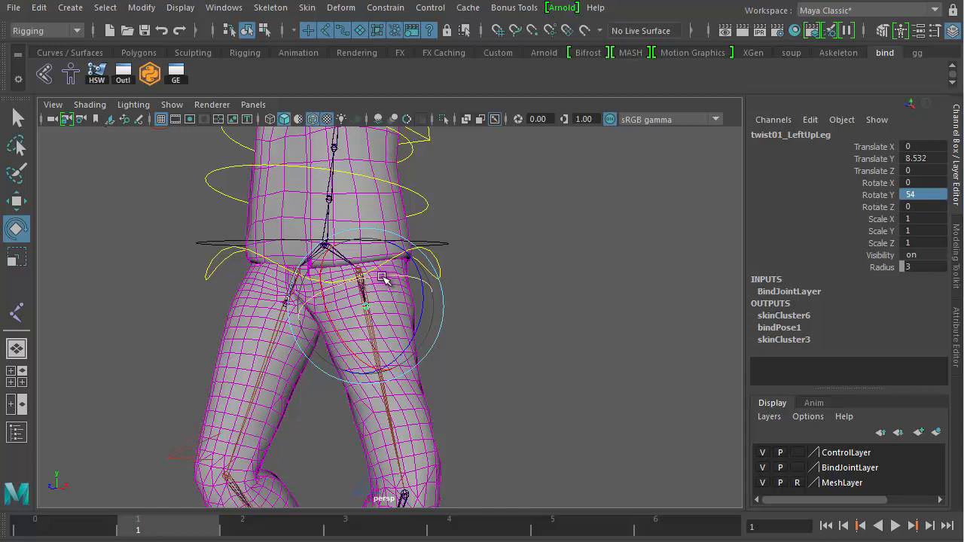
pyautogui.moveTo(383, 278); pyautogui.dragTo(393, 278)
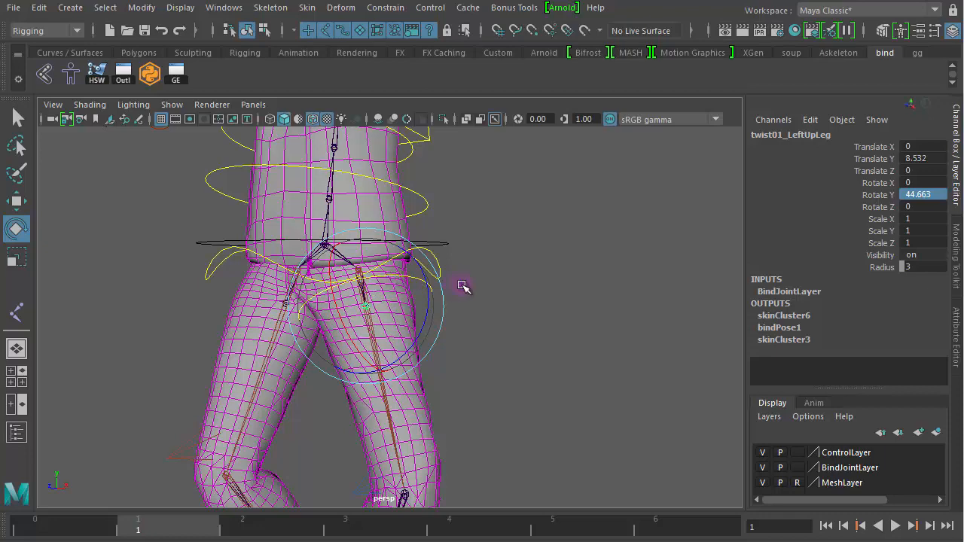
# Undo the trial Y rotations of the left upper-leg twist joint.
pyautogui.hotkey('ctrl', 'z')
pyautogui.hotkey('ctrl', 'z')
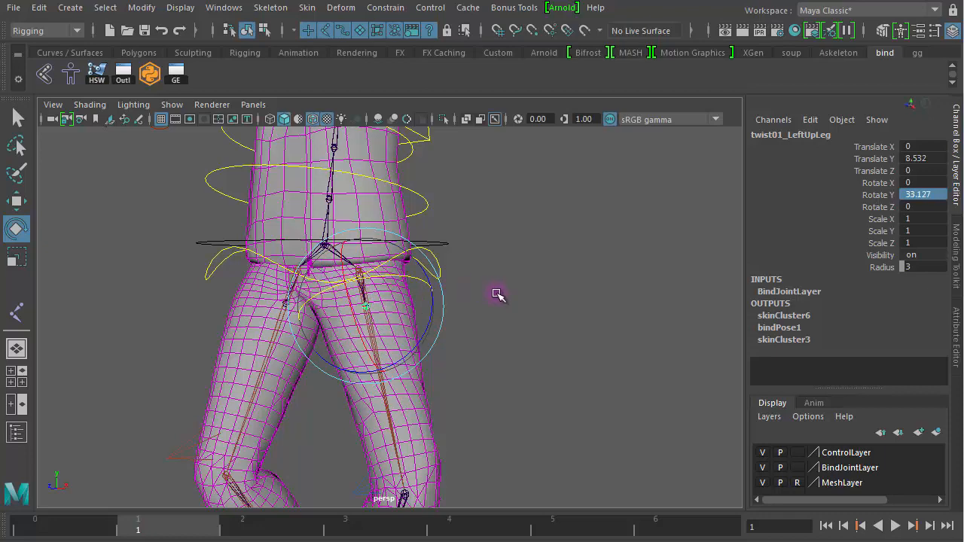
pyautogui.hotkey('ctrl', 'z')
pyautogui.keyDown('alt'); pyautogui.moveTo(419, 299); pyautogui.dragTo(539, 316, button='right'); pyautogui.keyUp('alt')
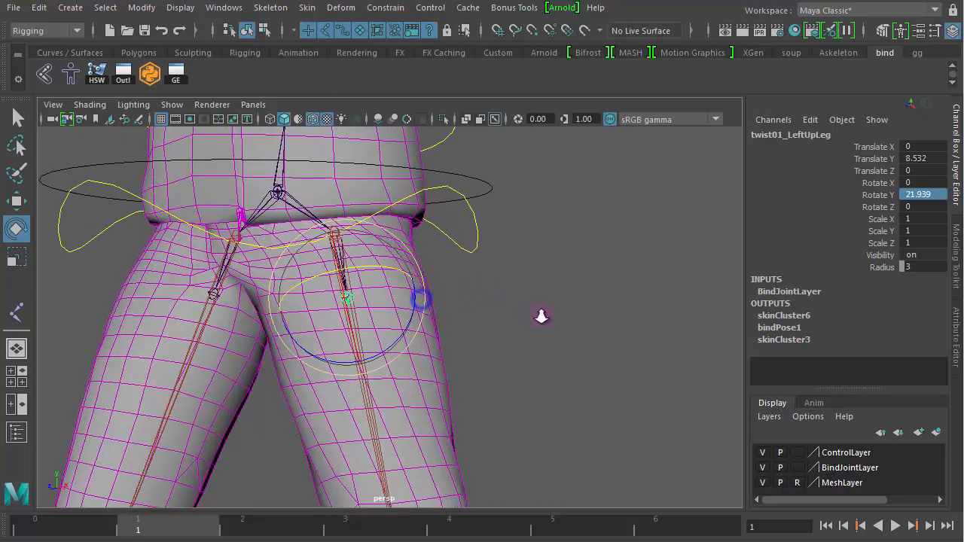
pyautogui.hotkey('ctrl', 'z')
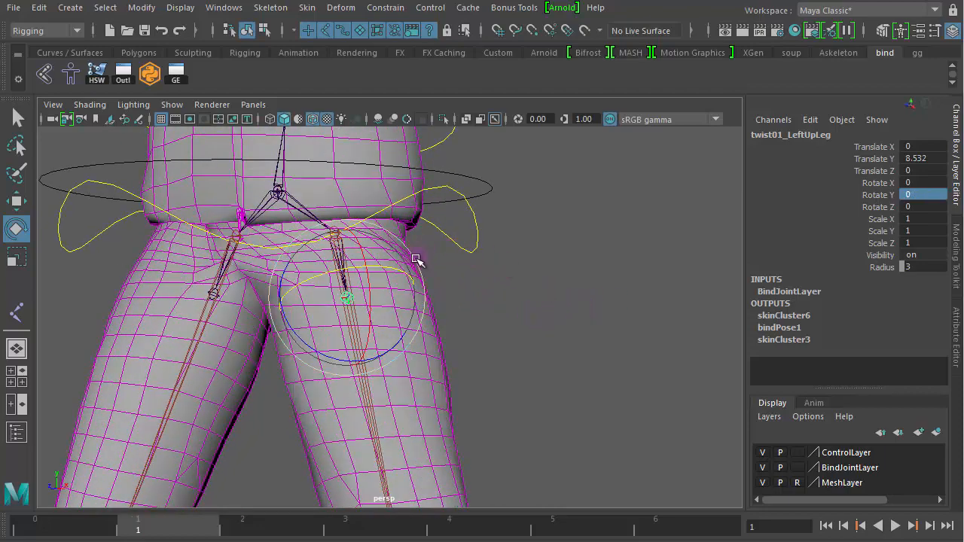
# Rotate the left upper-leg twist joint to about 45.2 degrees on Y and check the hip and thigh deformation.
pyautogui.keyDown('alt'); pyautogui.moveTo(440, 313); pyautogui.dragTo(609, 338, button='right'); pyautogui.keyUp('alt')
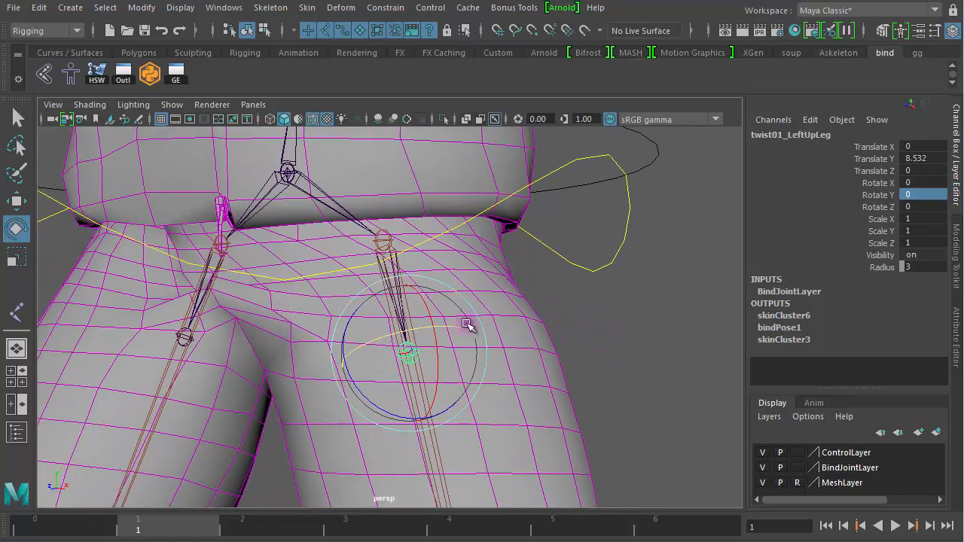
pyautogui.moveTo(461, 326); pyautogui.dragTo(413, 337)
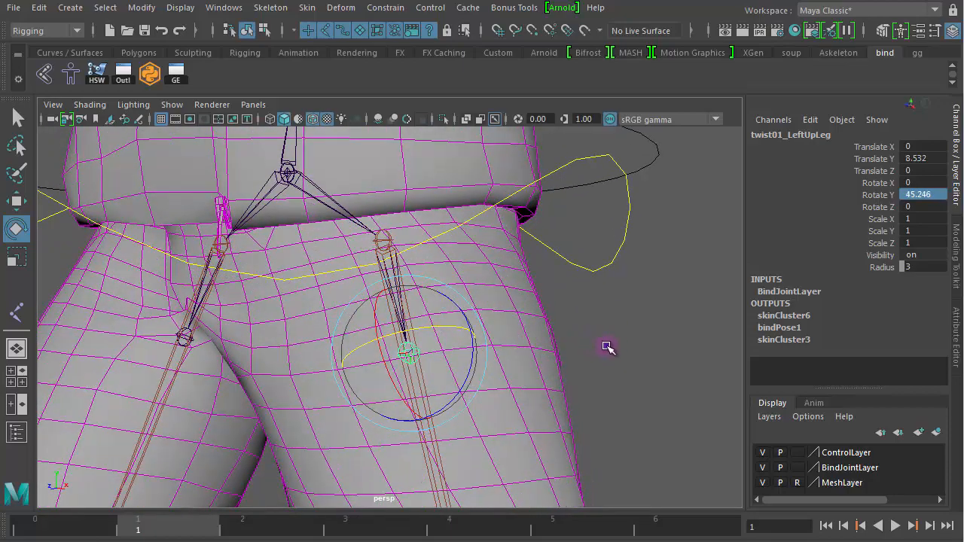
pyautogui.scroll(-5, 608, 347)
pyautogui.keyDown('alt'); pyautogui.moveTo(519, 325); pyautogui.dragTo(532, 282, button='middle'); pyautogui.keyUp('alt')
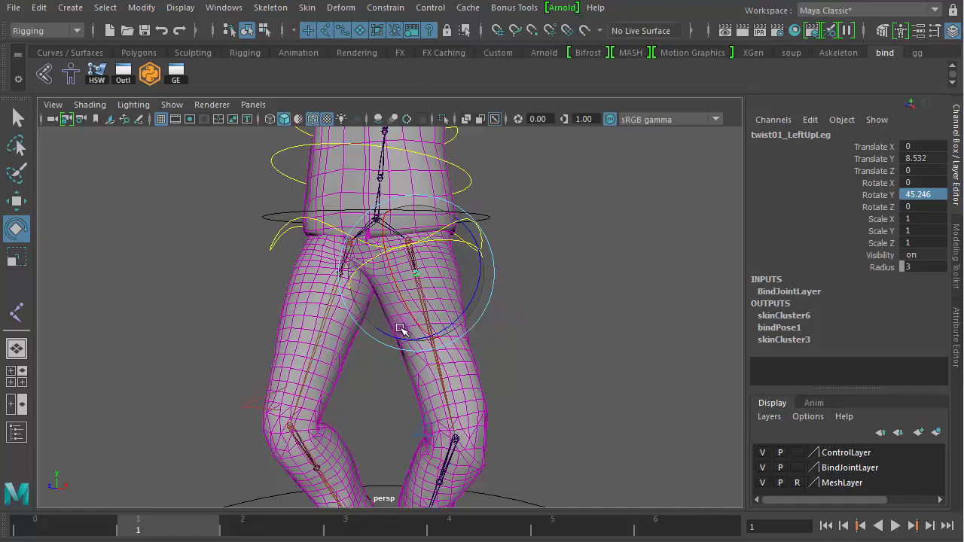
pyautogui.keyDown('alt'); pyautogui.moveTo(455, 322); pyautogui.dragTo(683, 347, button='right'); pyautogui.keyUp('alt')
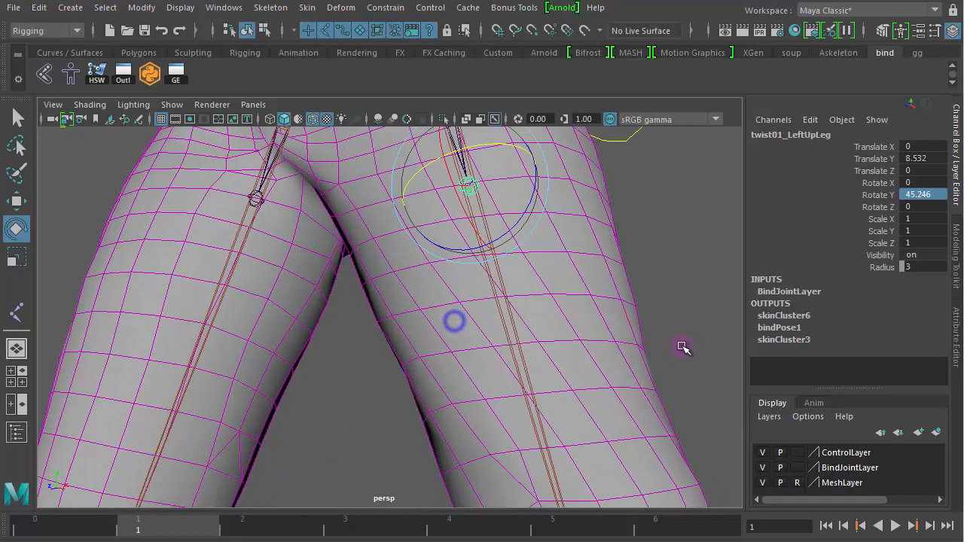
pyautogui.keyDown('alt'); pyautogui.moveTo(653, 338); pyautogui.dragTo(584, 441, button='middle'); pyautogui.keyUp('alt')
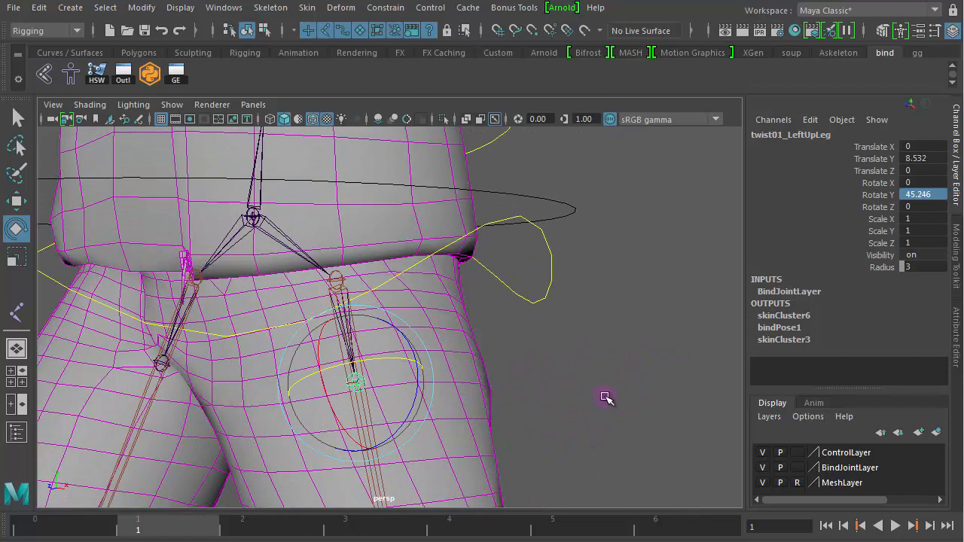
# Select the left upper-leg bind joint, open the Node Editor and clear its existing graph.
pyautogui.click(365, 480)
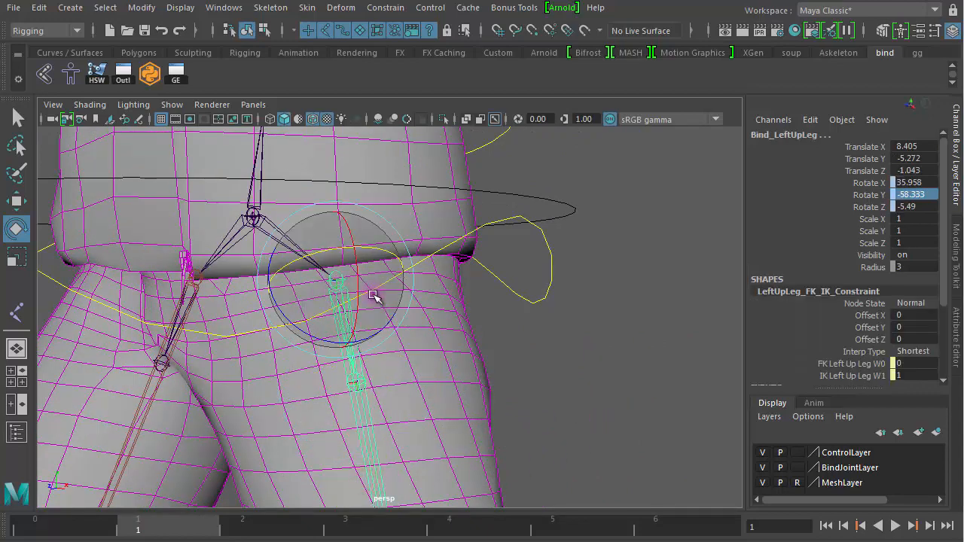
pyautogui.click(228, 8)
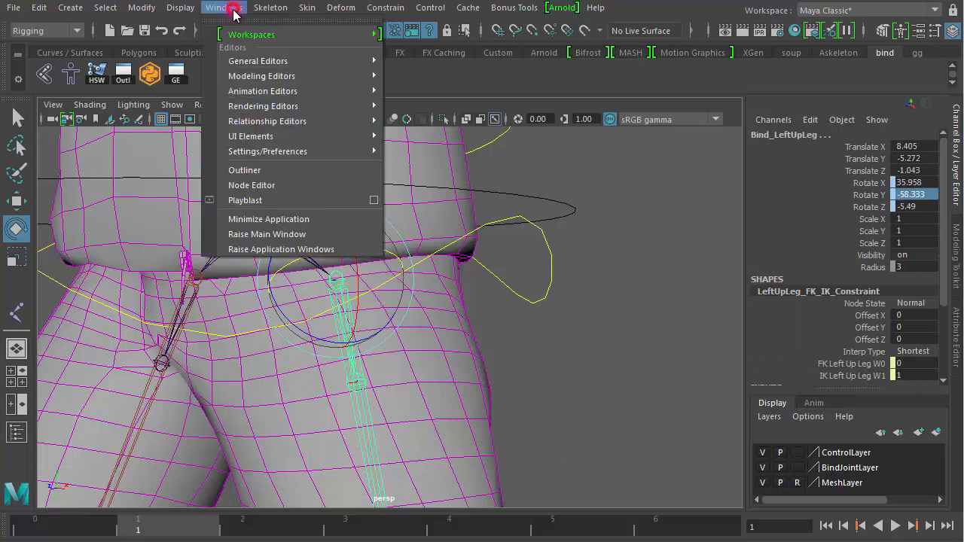
pyautogui.click(278, 186)
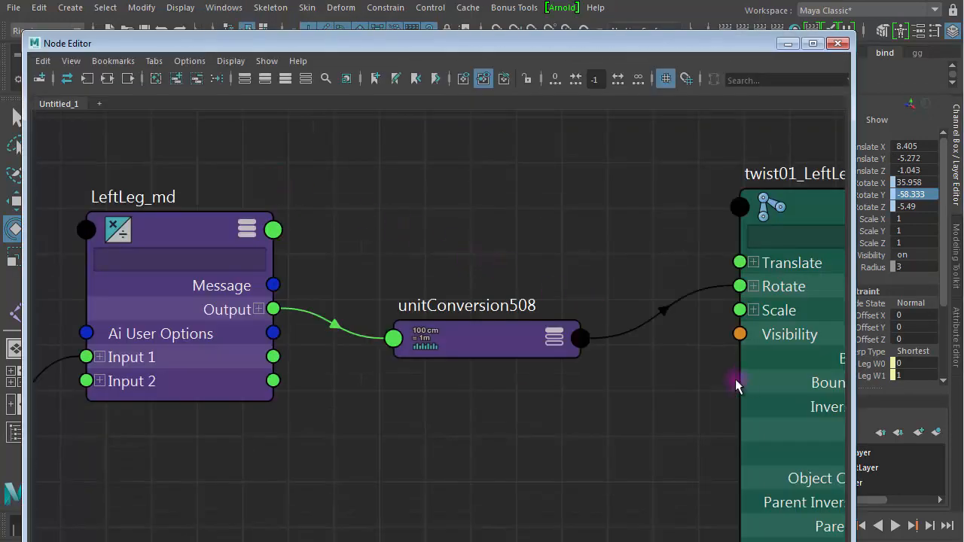
pyautogui.keyDown('alt'); pyautogui.moveTo(638, 413); pyautogui.dragTo(601, 375, button='right'); pyautogui.keyUp('alt')
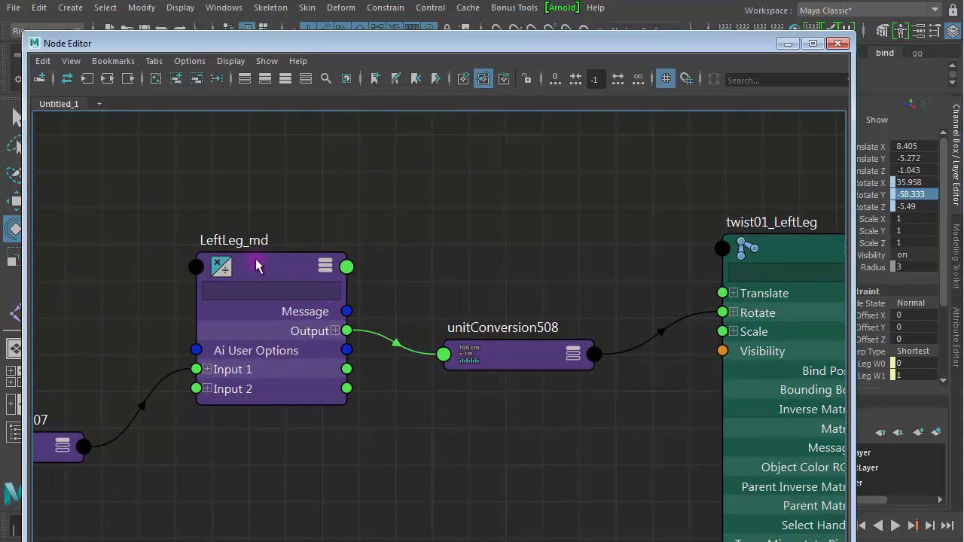
pyautogui.click(155, 79)
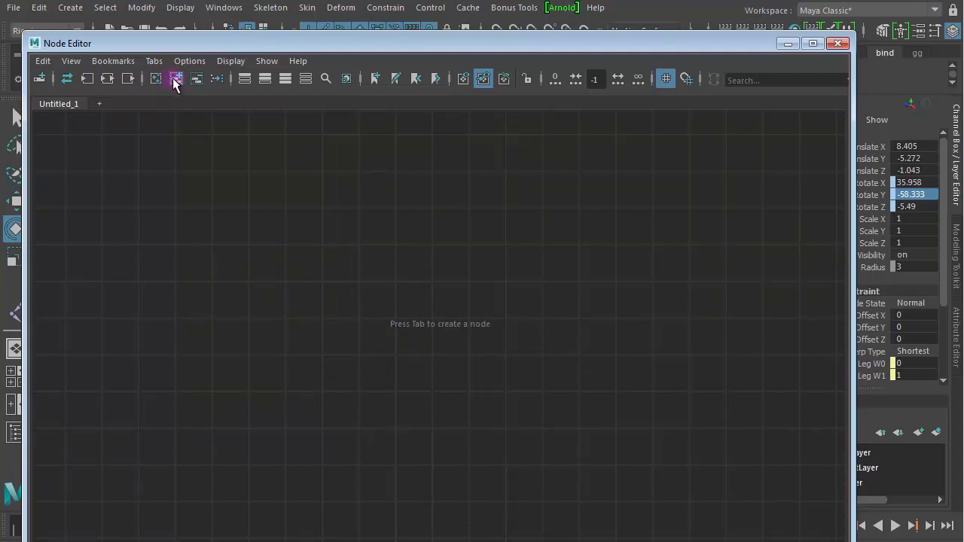
# Add the selected joints to the node graph and identify the left upper-leg nodes by selecting their joints in the viewport.
pyautogui.click(176, 79)
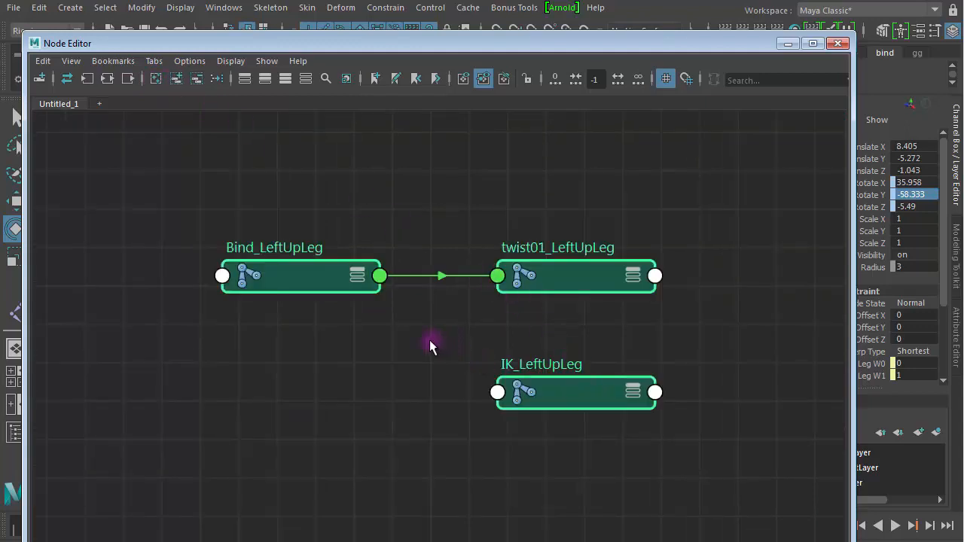
pyautogui.click(391, 363)
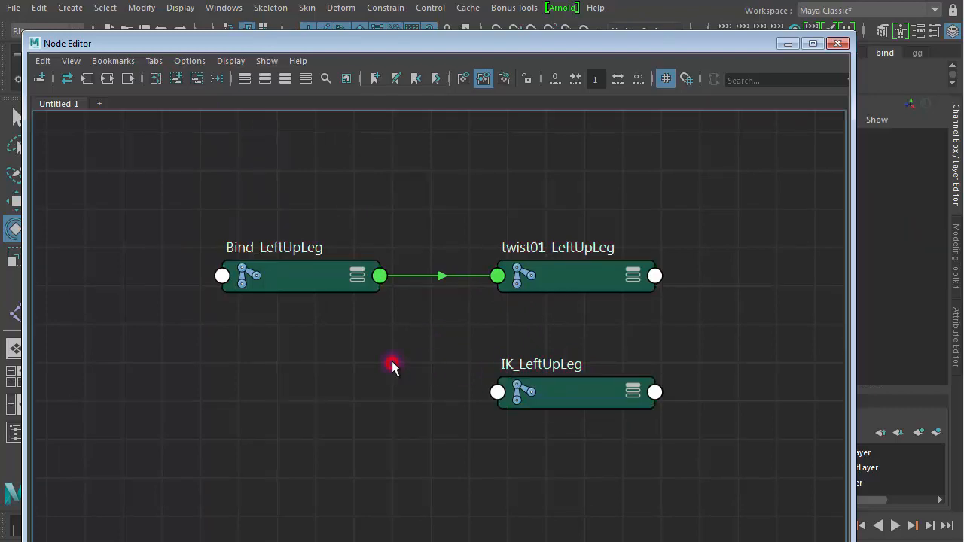
pyautogui.moveTo(262, 43); pyautogui.dragTo(676, 126)
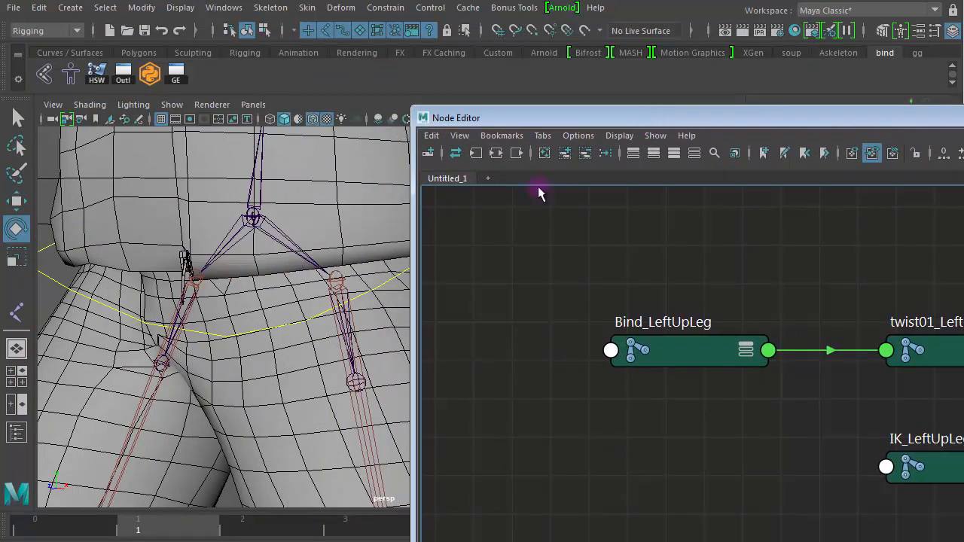
pyautogui.click(346, 336)
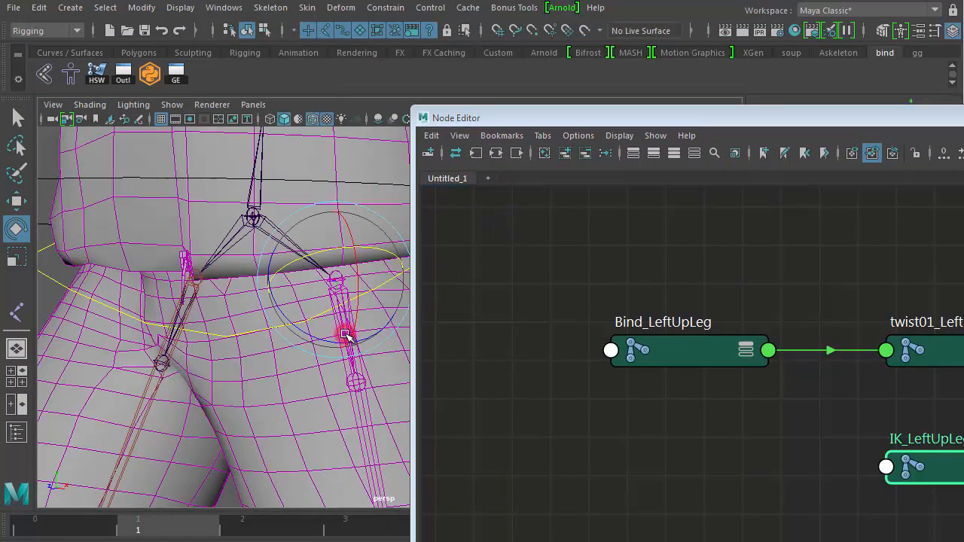
pyautogui.click(367, 426)
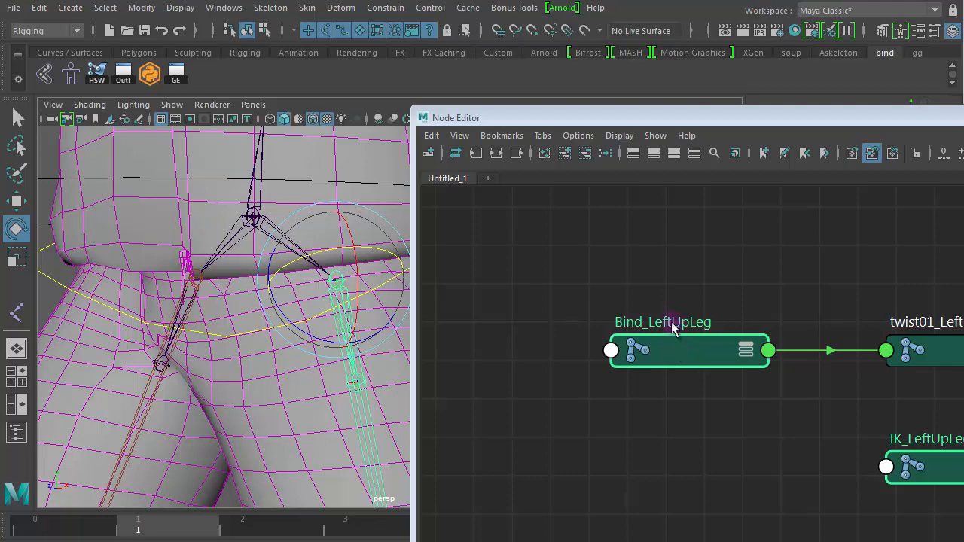
# Spread the Bind_LeftUpLeg and twist01_LeftUpLeg nodes apart and move the IK_LeftUpLeg node away from them.
pyautogui.moveTo(679, 344); pyautogui.dragTo(545, 301)
pyautogui.click(607, 384)
pyautogui.click(354, 378)
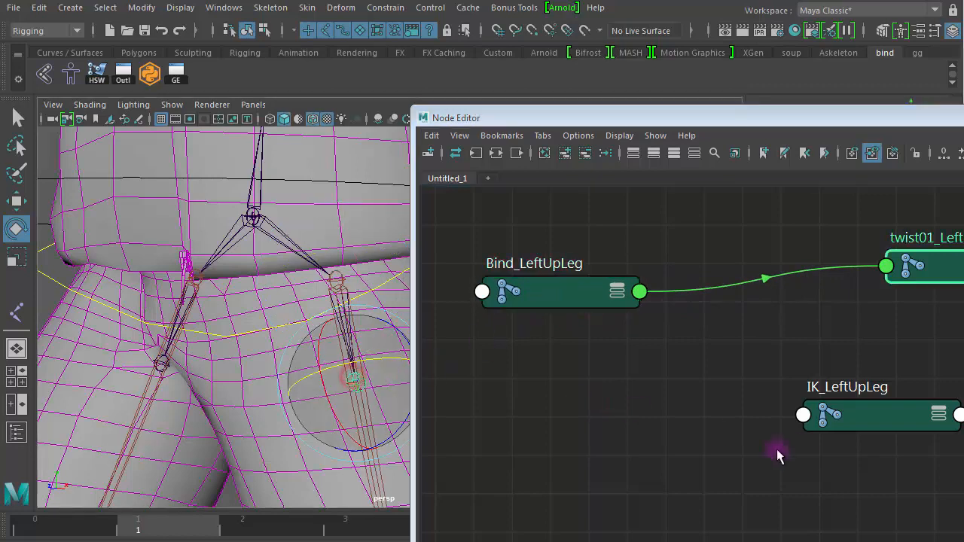
pyautogui.moveTo(940, 274); pyautogui.dragTo(911, 290)
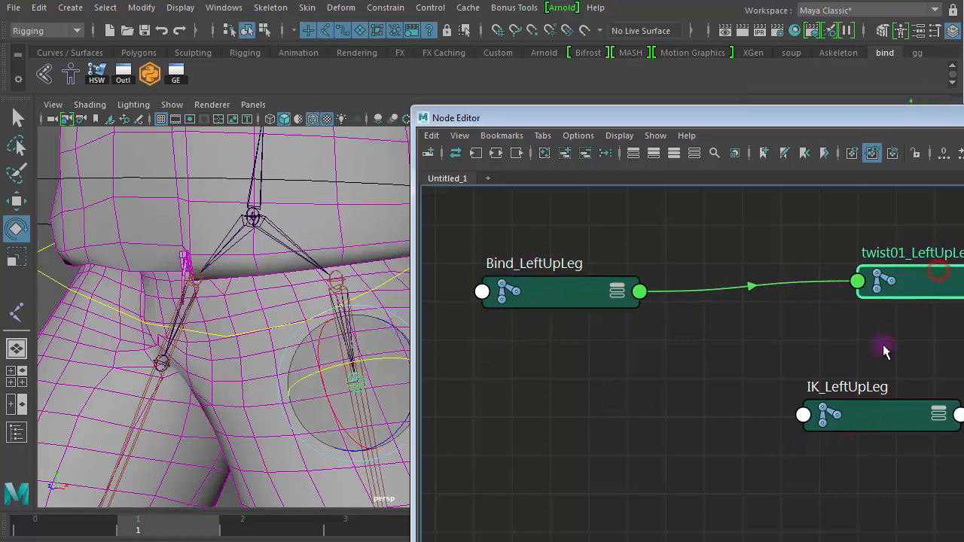
pyautogui.moveTo(860, 419); pyautogui.dragTo(963, 489)
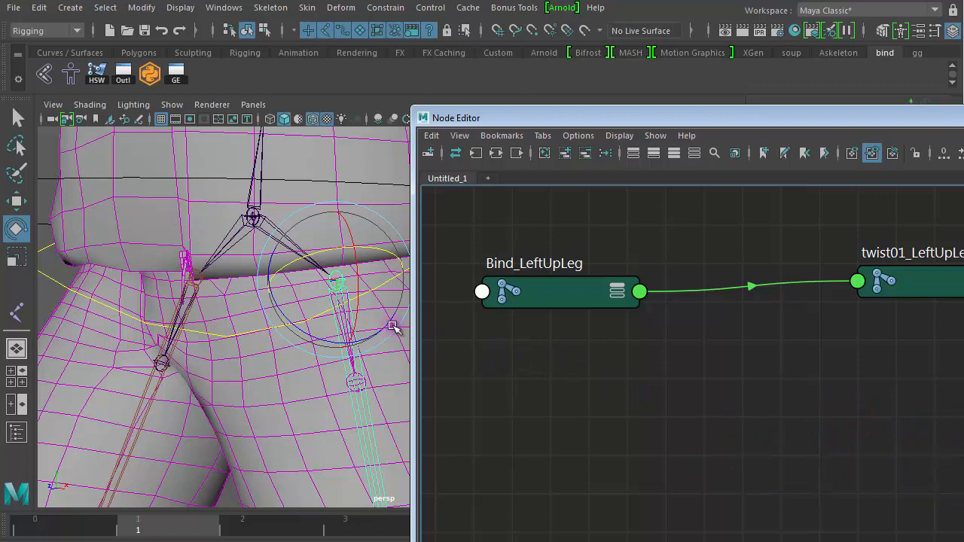
pyautogui.moveTo(897, 286); pyautogui.dragTo(828, 385)
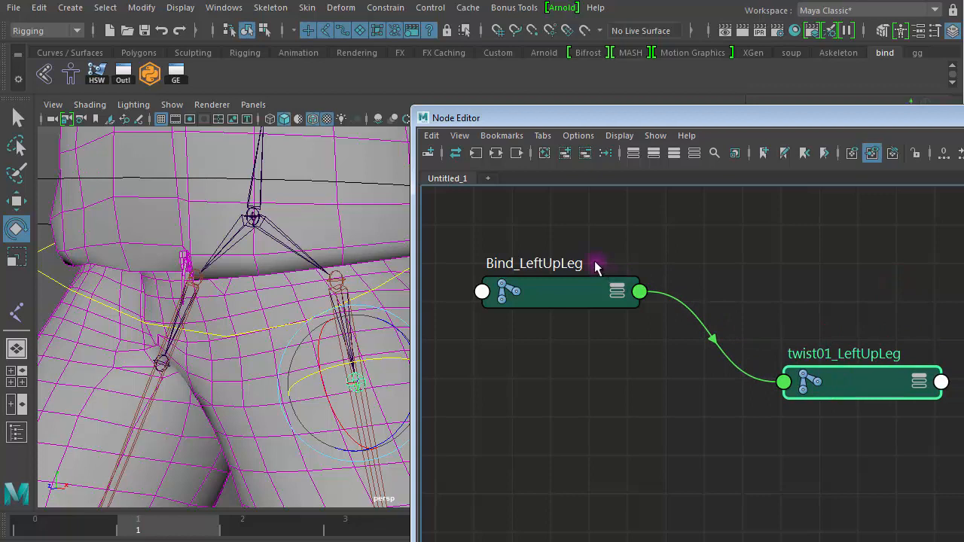
pyautogui.moveTo(845, 384); pyautogui.dragTo(899, 345)
# Create a multiplyDivide node in the graph near the two left upper-leg joint nodes.
pyautogui.scroll(-2, 890, 346)
pyautogui.click(775, 268)
pyautogui.press('Tab')
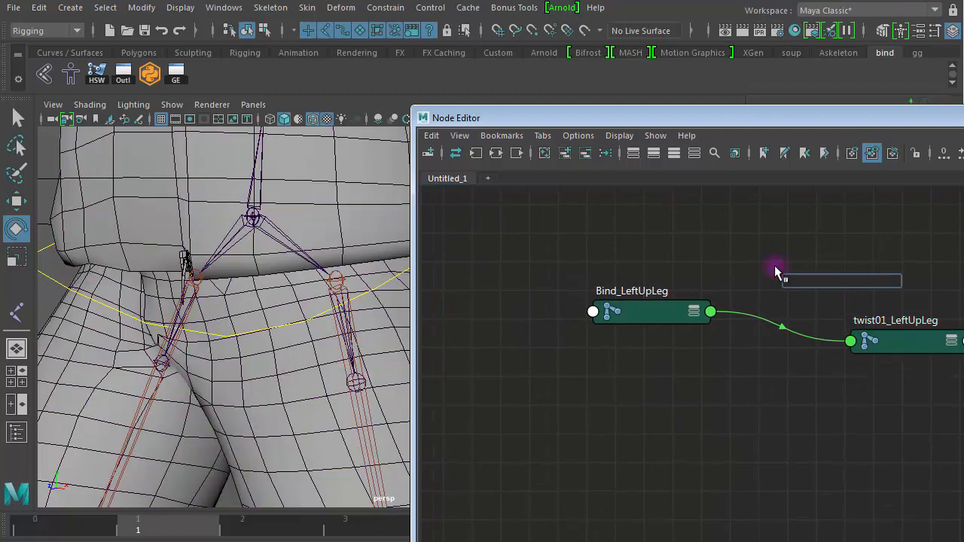
pyautogui.write('mul')
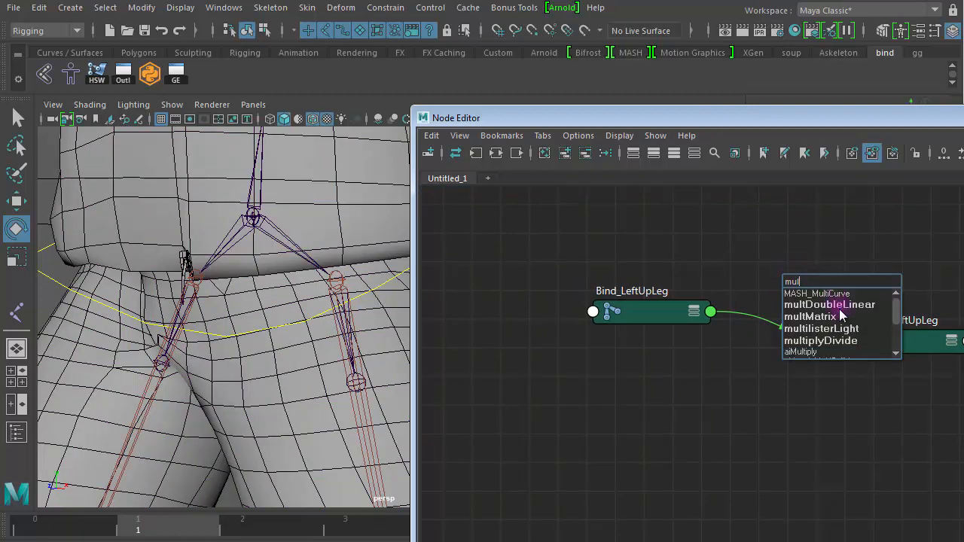
pyautogui.click(841, 340)
pyautogui.press('Return')
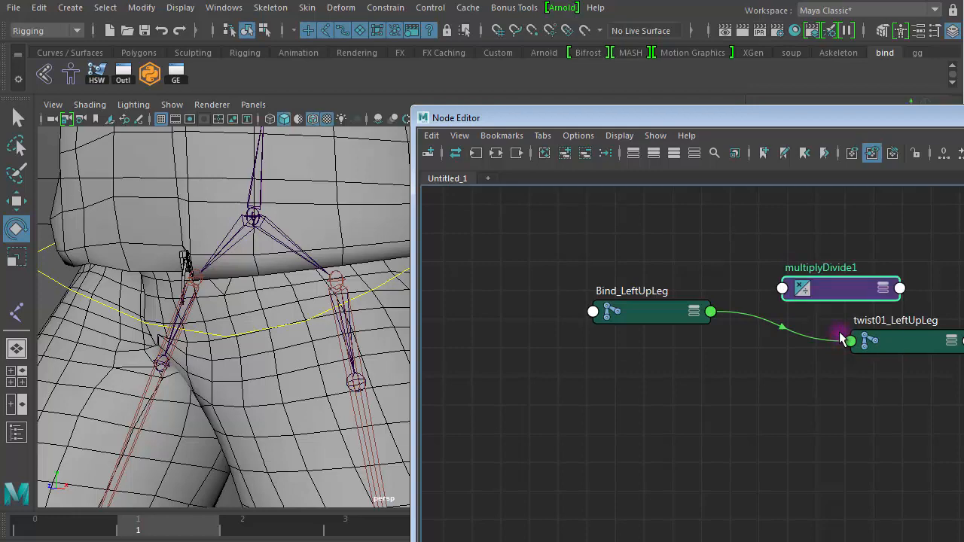
# Place multiplyDivide1 between the Bind_LeftUpLeg and twist01_LeftUpLeg nodes and expand all three to show their full attributes.
pyautogui.moveTo(897, 344); pyautogui.dragTo(962, 302)
pyautogui.moveTo(667, 317); pyautogui.dragTo(617, 298)
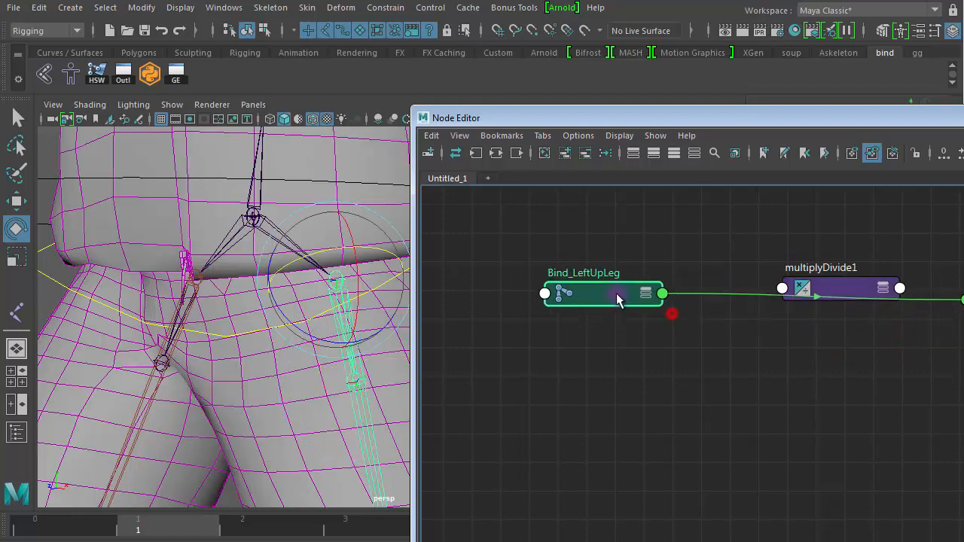
pyautogui.moveTo(838, 301); pyautogui.dragTo(811, 295)
pyautogui.moveTo(587, 215); pyautogui.dragTo(963, 364)
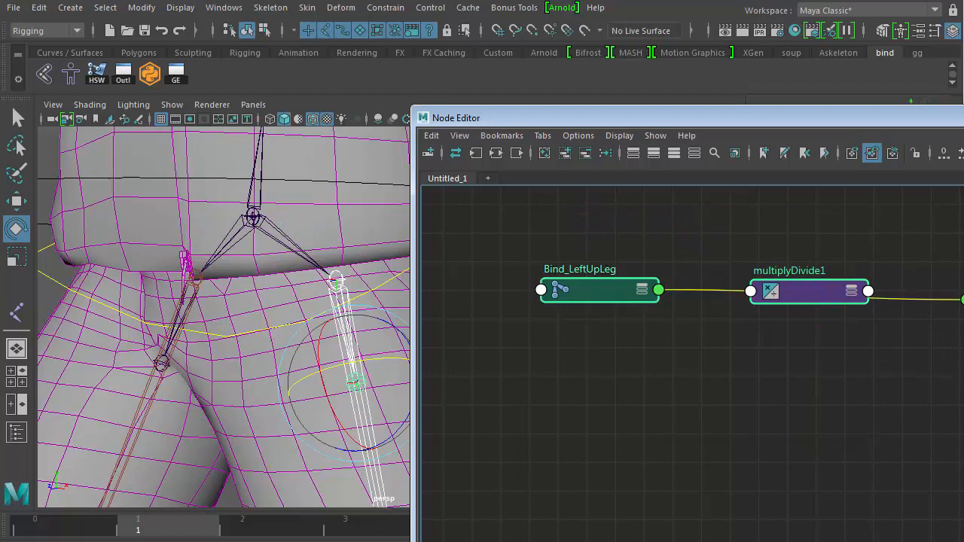
pyautogui.click(674, 153)
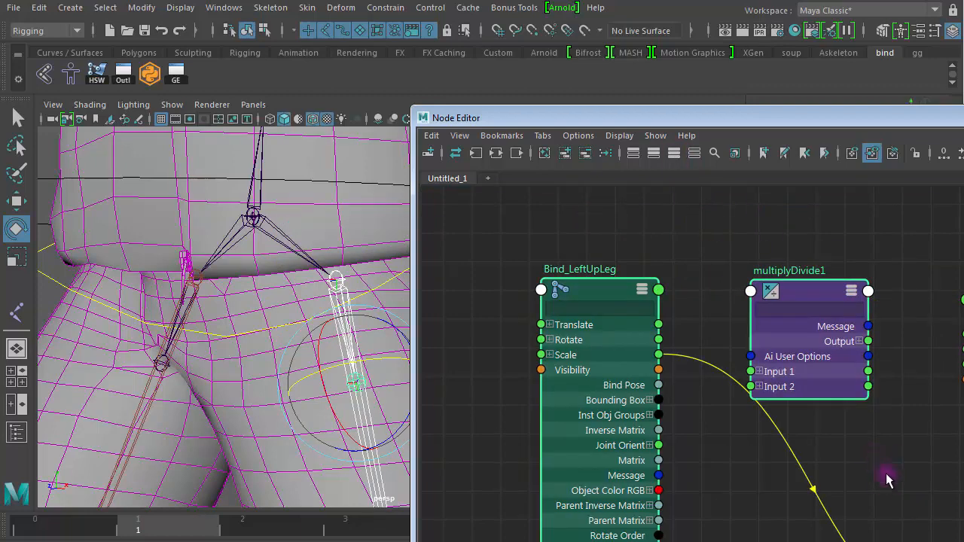
pyautogui.click(797, 293)
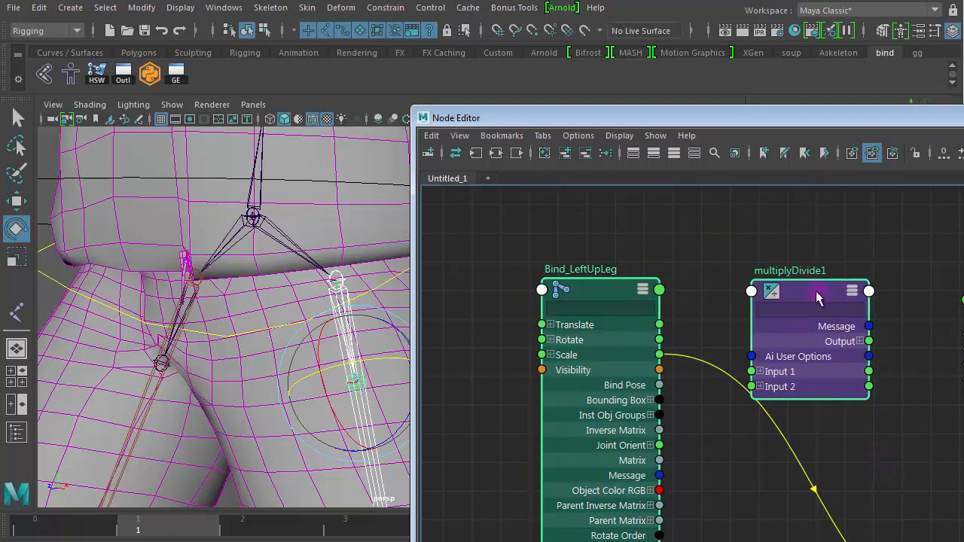
# Bring the whole graph into view, collapse the three nodes and regroup them with multiplyDivide1 below the two joint nodes.
pyautogui.moveTo(836, 117); pyautogui.dragTo(466, 30)
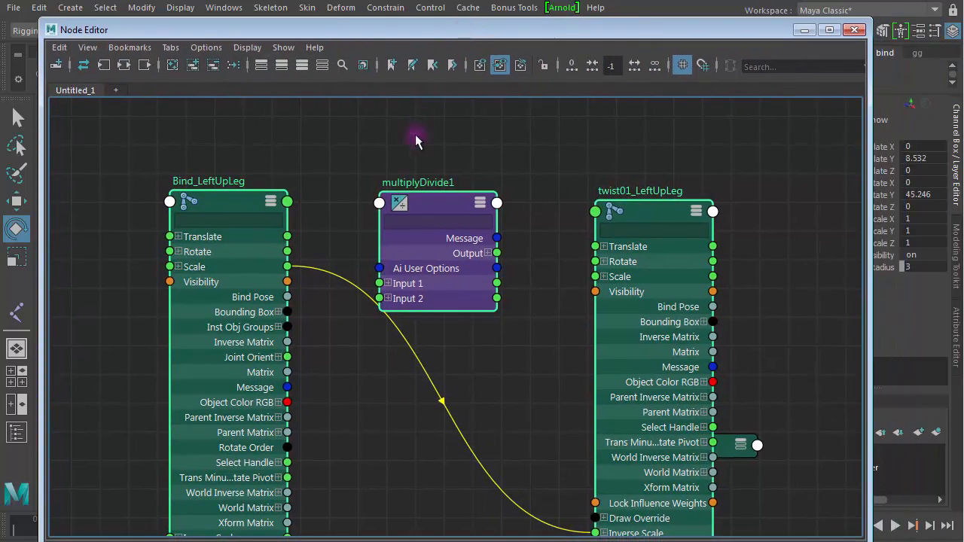
pyautogui.moveTo(753, 185); pyautogui.dragTo(209, 235)
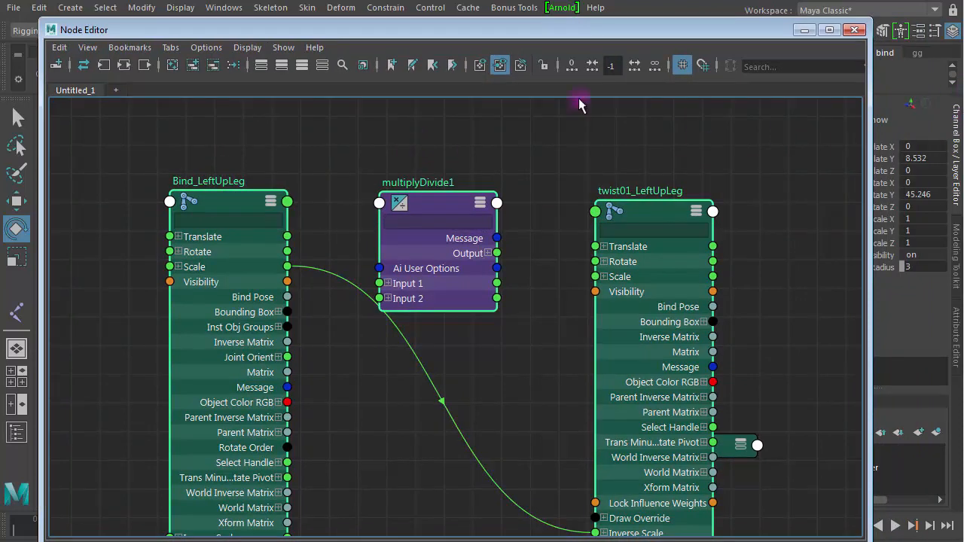
pyautogui.click(261, 66)
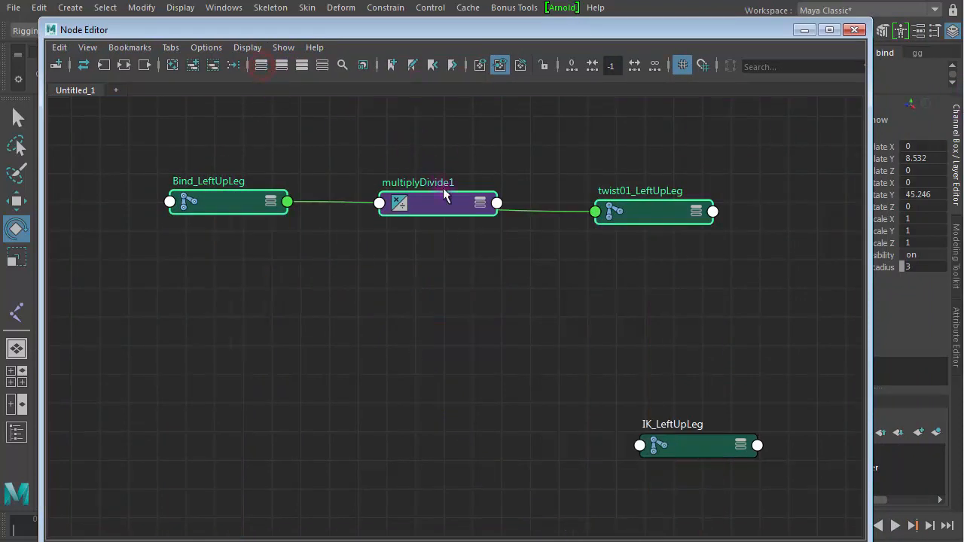
pyautogui.click(426, 306)
pyautogui.moveTo(424, 207); pyautogui.dragTo(386, 286)
pyautogui.moveTo(649, 210); pyautogui.dragTo(467, 214)
pyautogui.click(380, 285)
pyautogui.moveTo(200, 199); pyautogui.dragTo(160, 194)
pyautogui.moveTo(490, 219); pyautogui.dragTo(497, 211)
# Expand the three nodes to full attributes again and space them out in a row with multiplyDivide1 in the middle.
pyautogui.moveTo(502, 354); pyautogui.dragTo(215, 167)
pyautogui.click(301, 65)
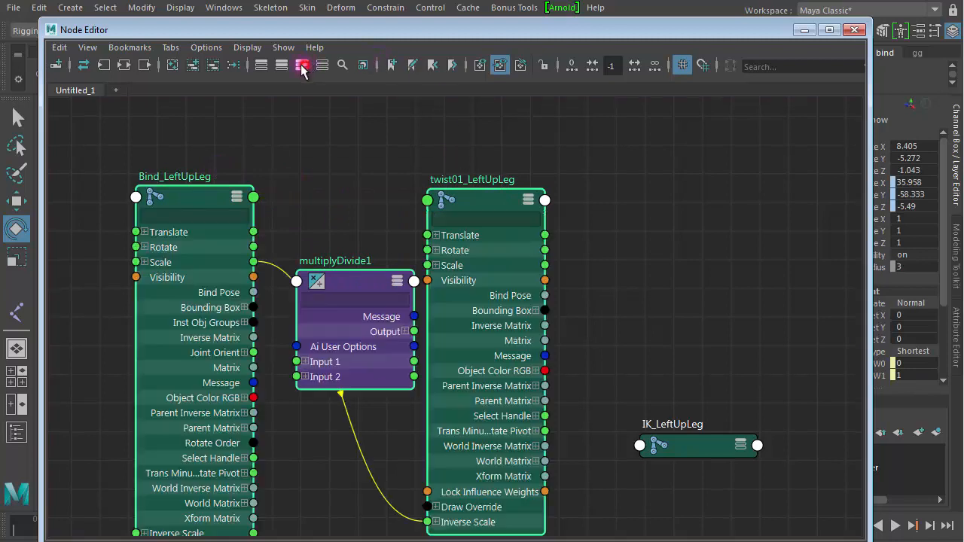
pyautogui.moveTo(497, 200); pyautogui.dragTo(506, 171)
pyautogui.click(348, 198)
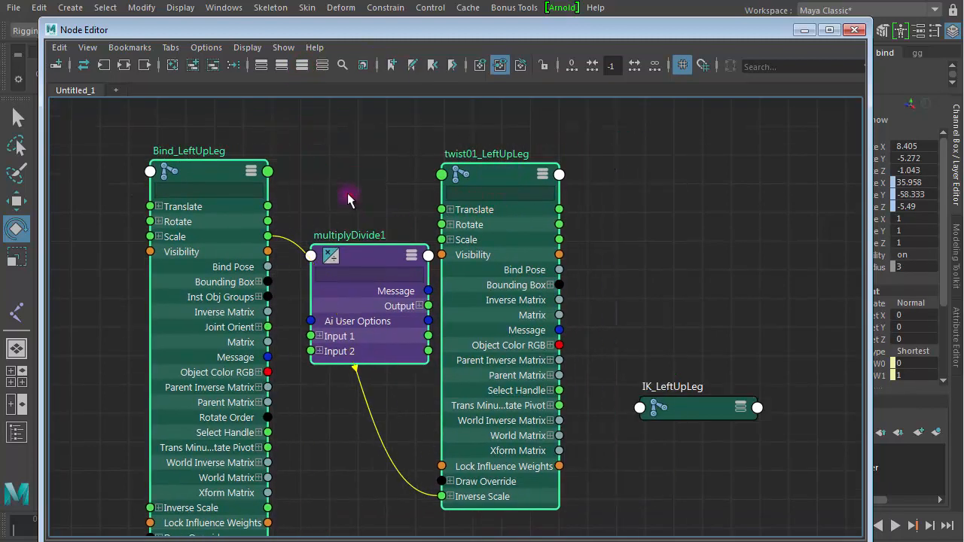
pyautogui.moveTo(359, 257); pyautogui.dragTo(346, 175)
pyautogui.moveTo(495, 172); pyautogui.dragTo(611, 165)
pyautogui.moveTo(345, 172); pyautogui.dragTo(424, 172)
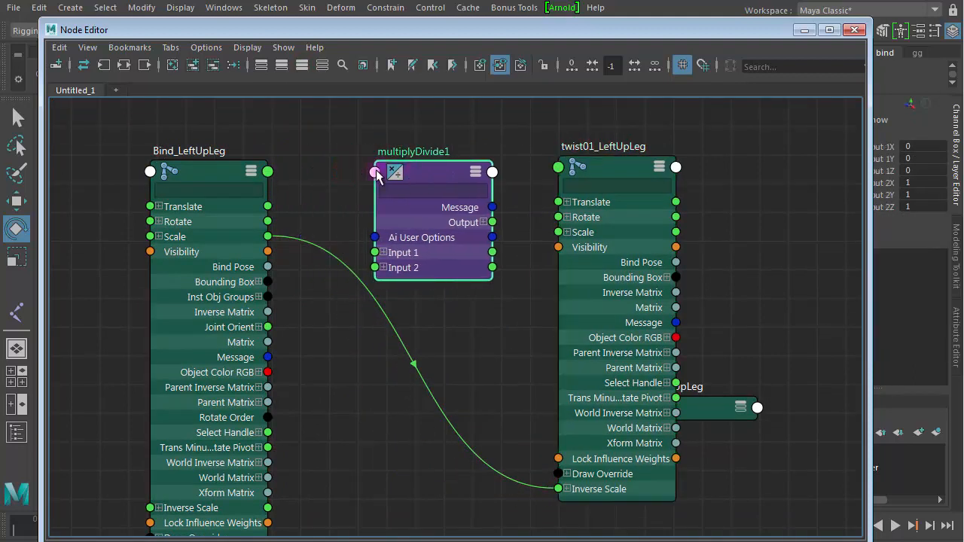
# Open the multiplyDivide1 attributes for editing and shrink and move the Node Editor so both are visible.
pyautogui.click(424, 171)
pyautogui.doubleClick(433, 172)
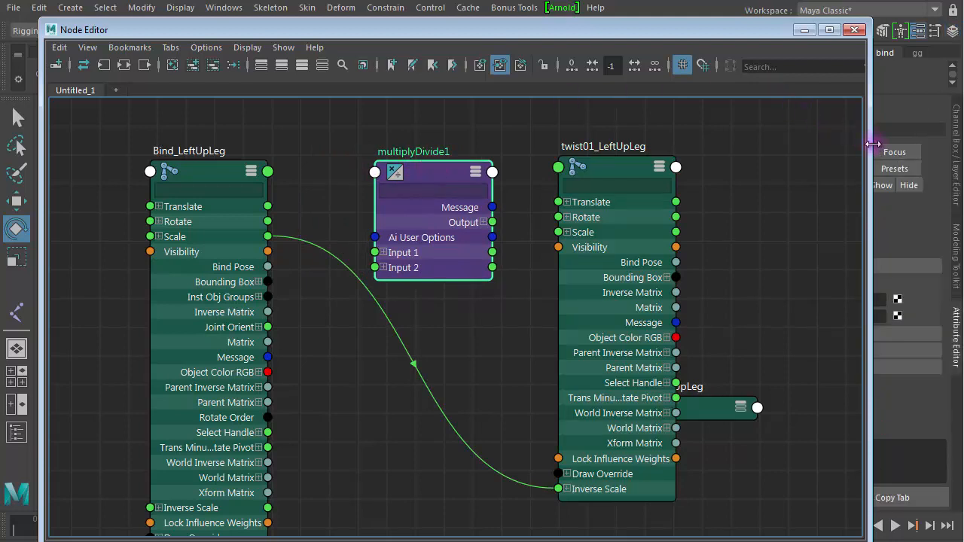
pyautogui.moveTo(866, 143); pyautogui.dragTo(771, 148)
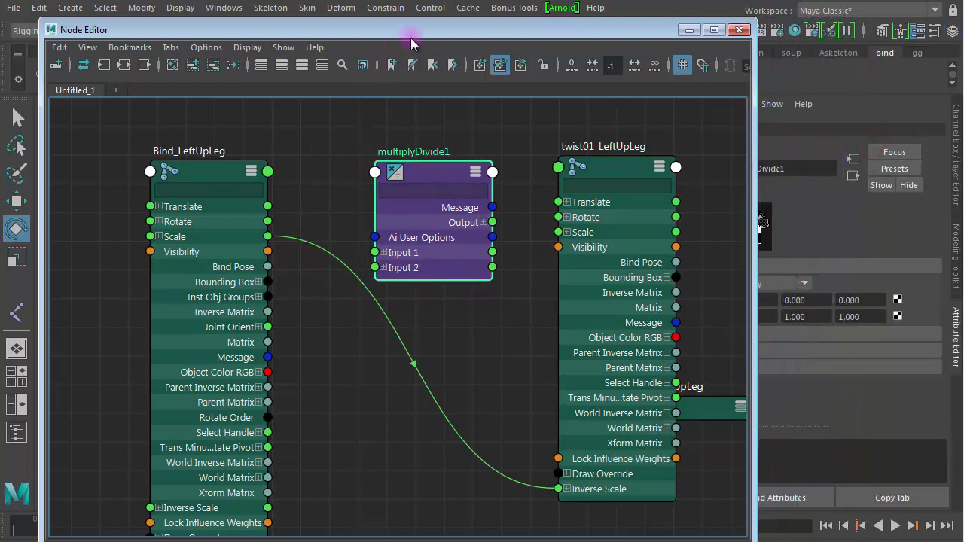
pyautogui.moveTo(411, 30); pyautogui.dragTo(341, 21)
pyautogui.moveTo(260, 29); pyautogui.dragTo(221, 61)
pyautogui.moveTo(310, 198)
pyautogui.mouseDown()
pyautogui.moveTo(279, 194)
pyautogui.moveTo(313, 184)
pyautogui.mouseUp()
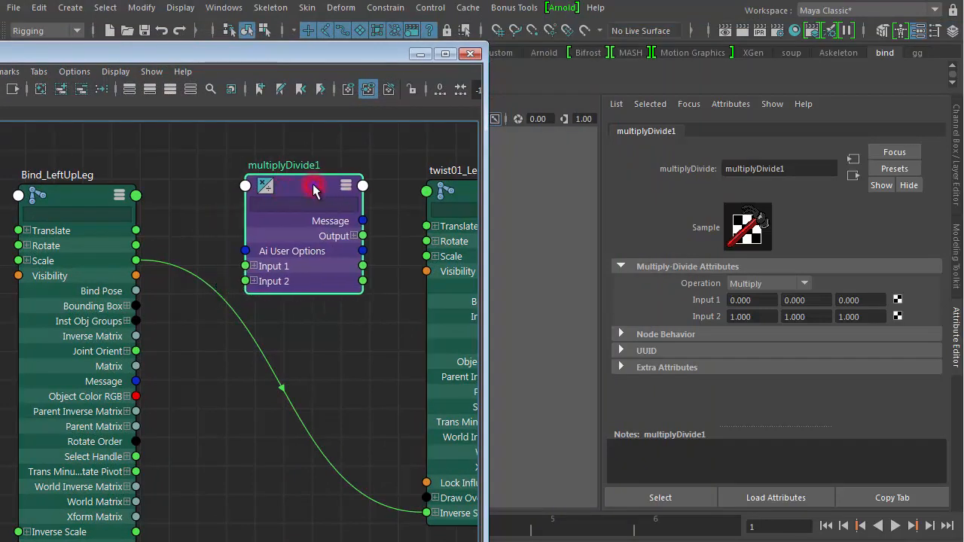
pyautogui.hotkey('ctrl', 'a')
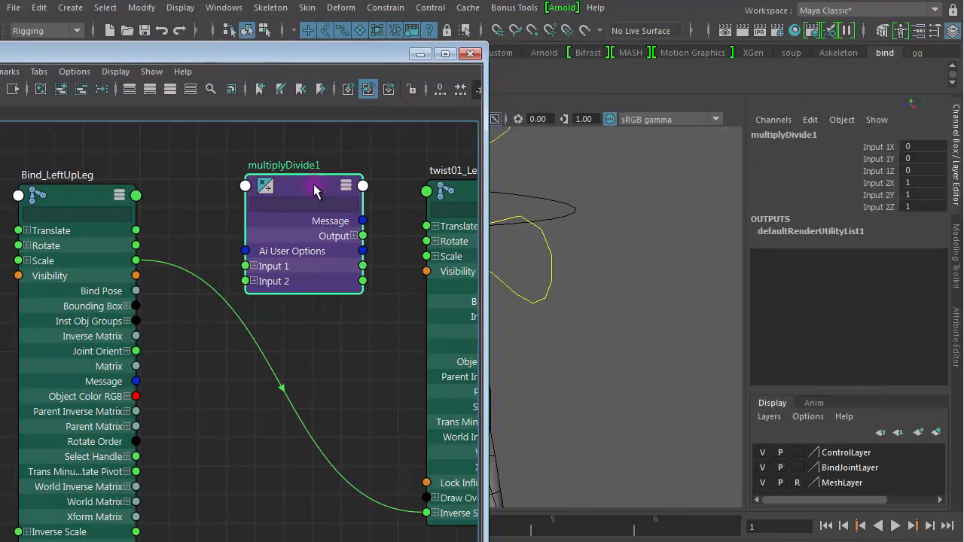
pyautogui.hotkey('ctrl', 'a')
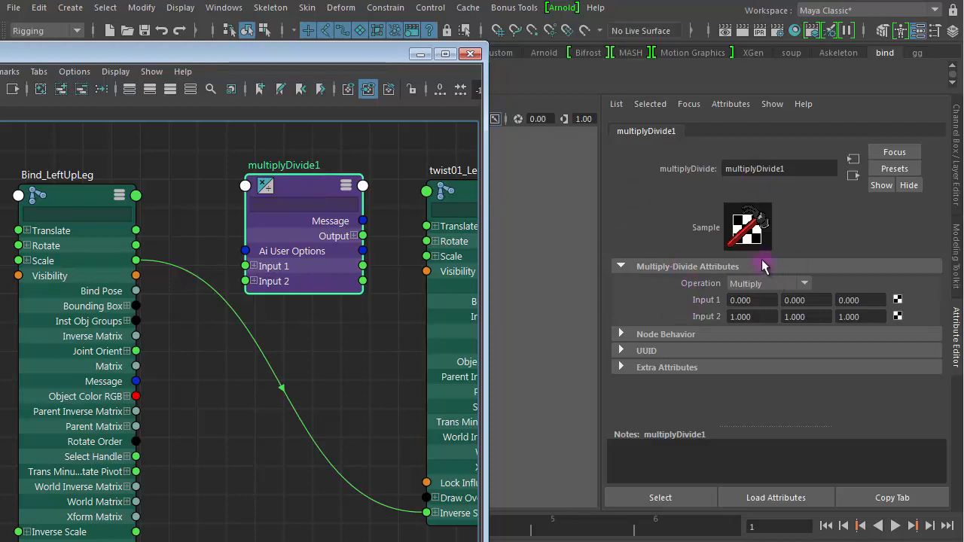
# Keep the multiplyDivide1 operation at Multiply and set the X value of Input 2 to -0.75.
pyautogui.click(767, 285)
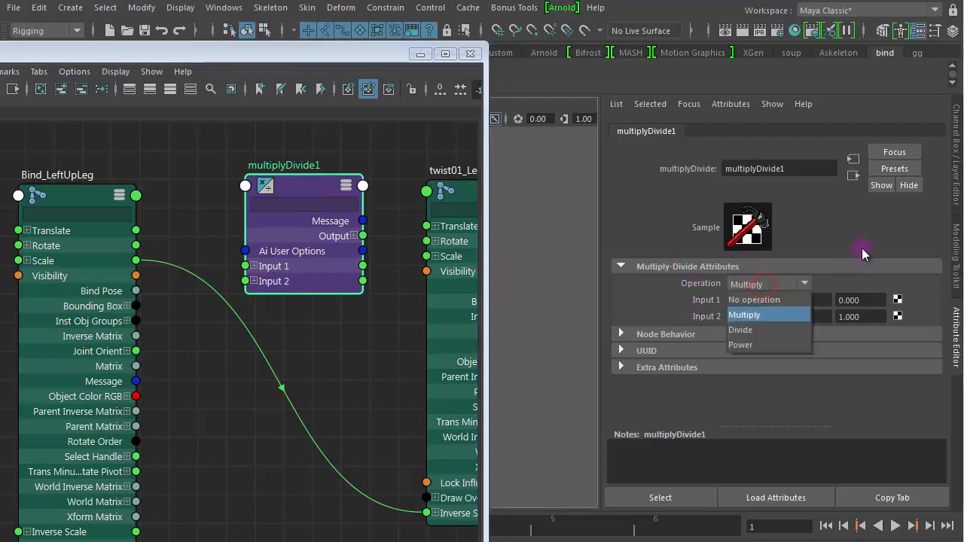
pyautogui.click(807, 281)
pyautogui.click(773, 319)
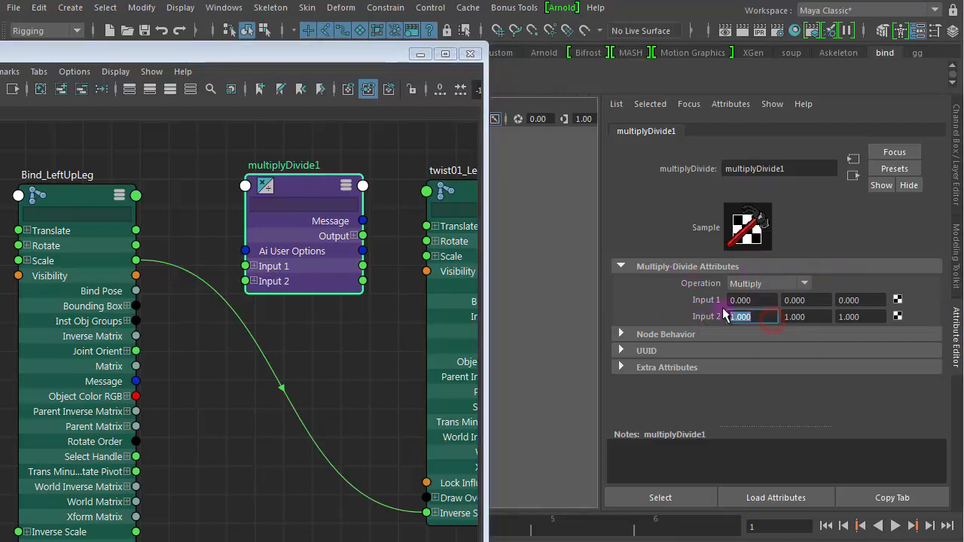
pyautogui.write('-0')
pyautogui.write('.')
pyautogui.write('75')
pyautogui.press('Return')
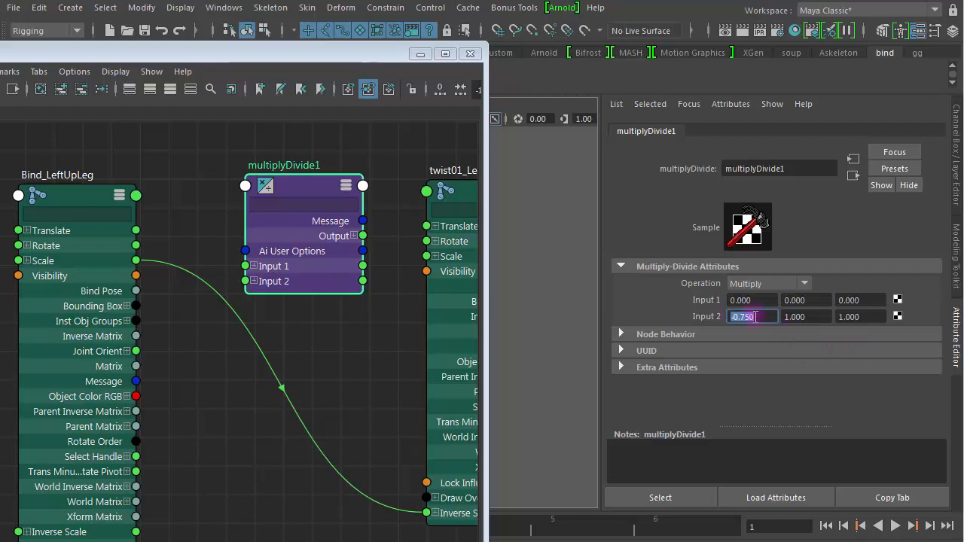
# Widen and reposition the Node Editor so that the bind joint, multiplyDivide1 and twist joint nodes are all in view.
pyautogui.click(764, 303)
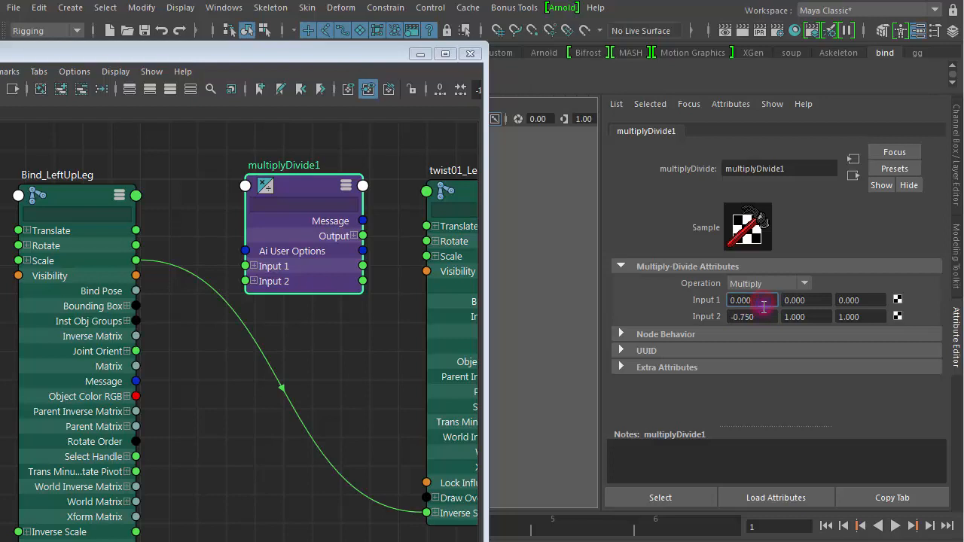
pyautogui.moveTo(753, 317); pyautogui.dragTo(728, 317)
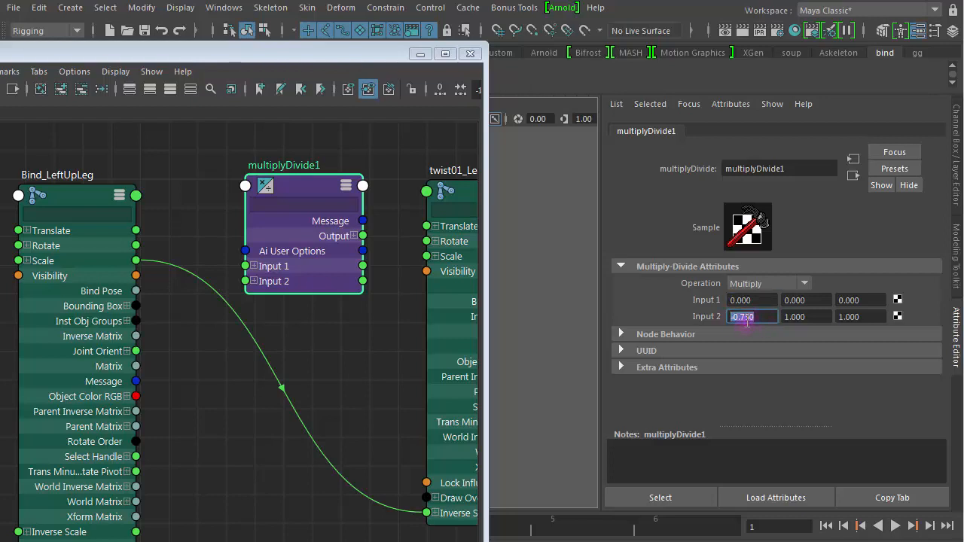
pyautogui.click(764, 303)
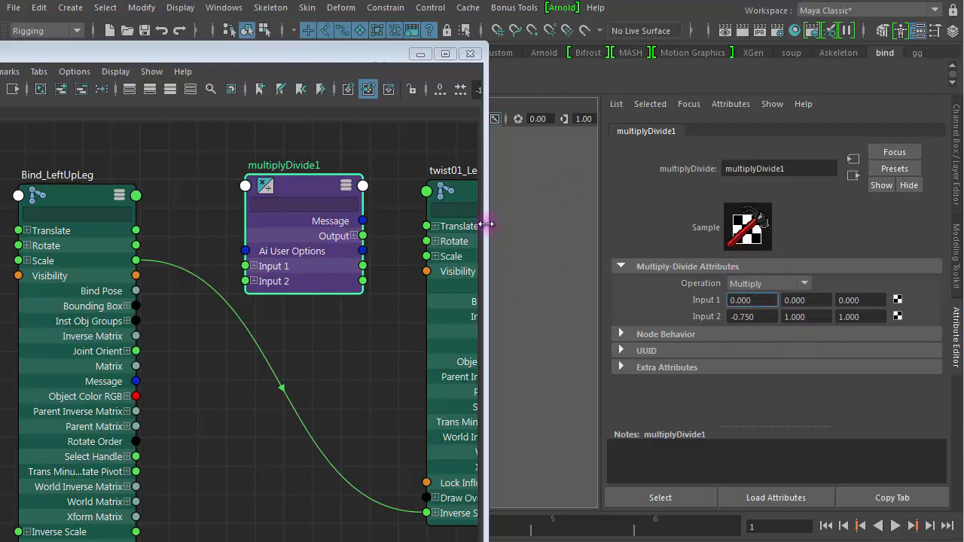
pyautogui.moveTo(488, 228); pyautogui.dragTo(661, 254)
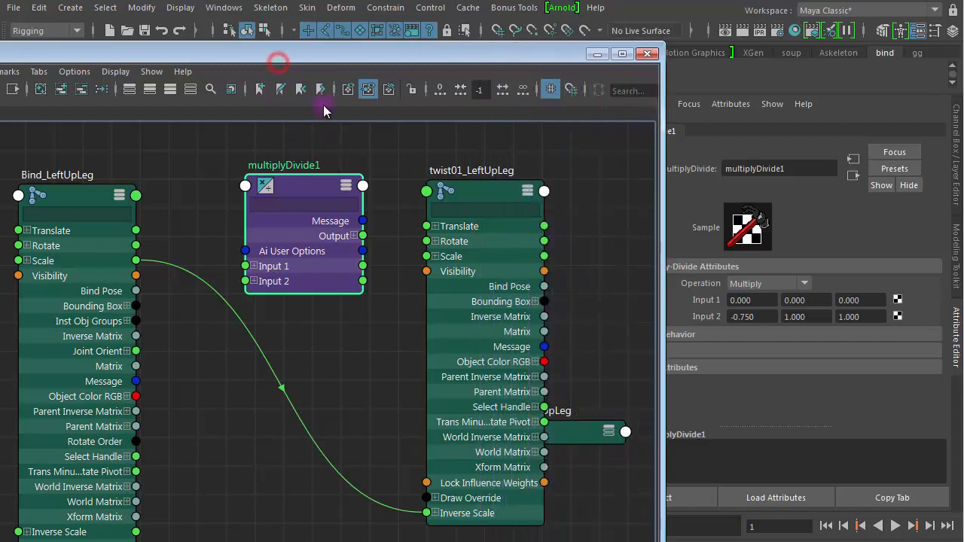
pyautogui.moveTo(278, 58); pyautogui.dragTo(308, 78)
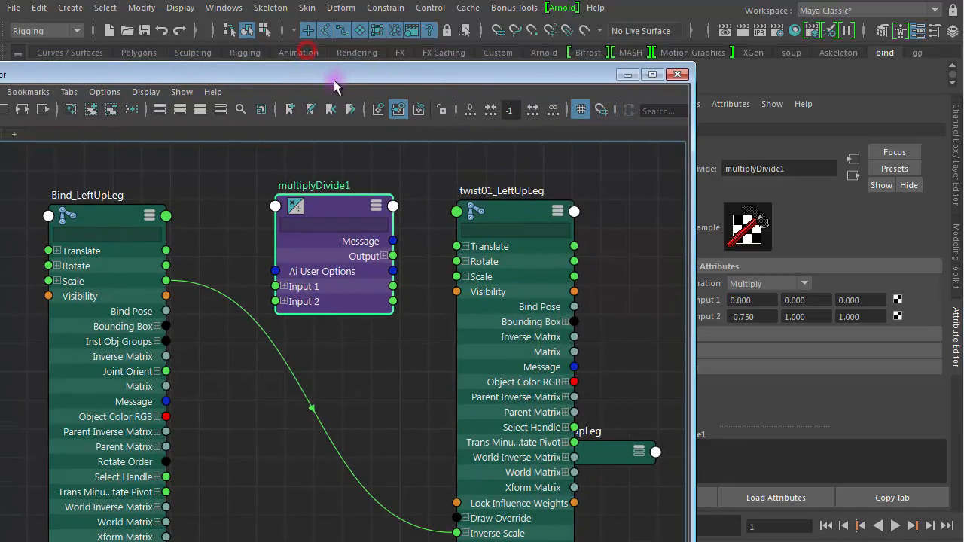
# Expand the Rotate attribute of the Bind_LeftUpLeg node and the Input 1 attribute of multiplyDivide1 to show their individual axes.
pyautogui.click(56, 266)
pyautogui.click(103, 301)
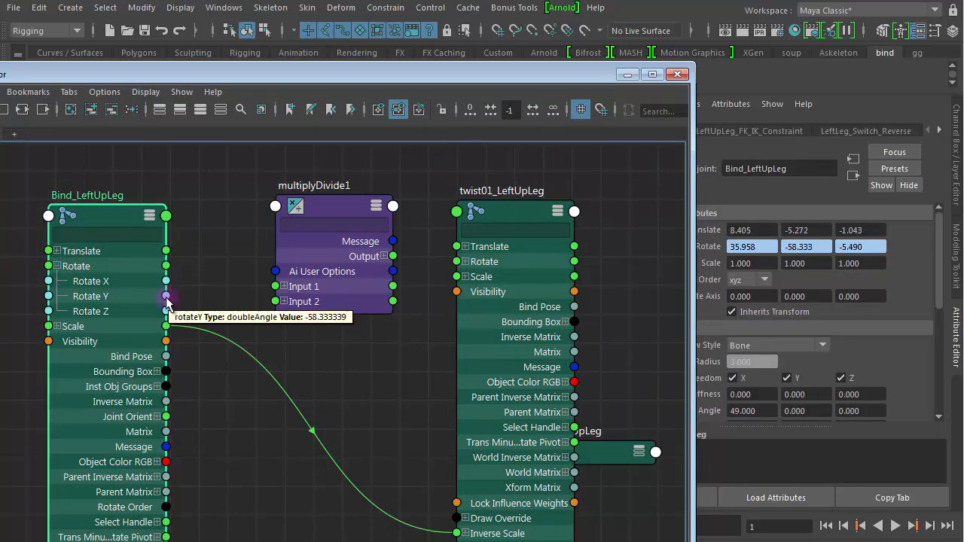
pyautogui.click(284, 287)
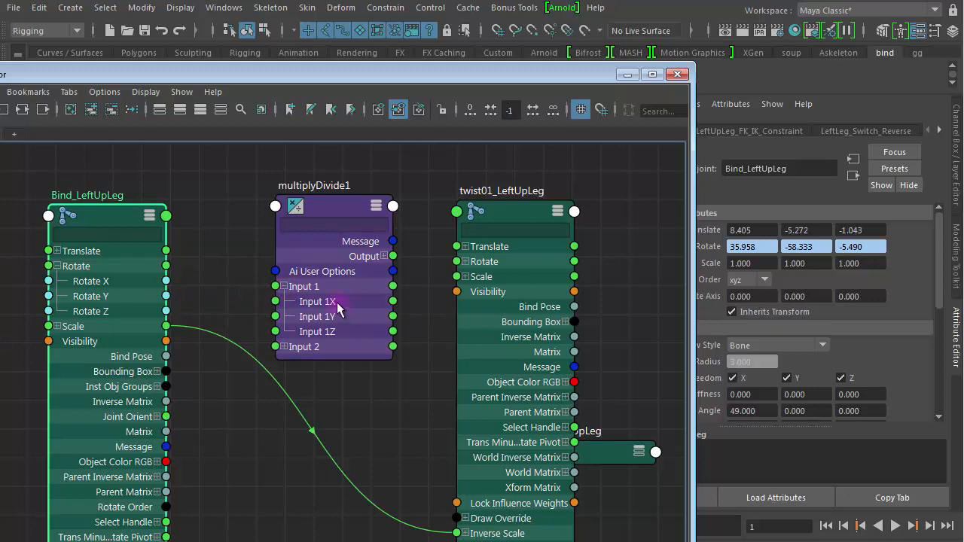
# Rename the multiplyDivide1 node LeftUpLeg_md by reusing the twist joint's name without its twist01 prefix.
pyautogui.click(500, 211)
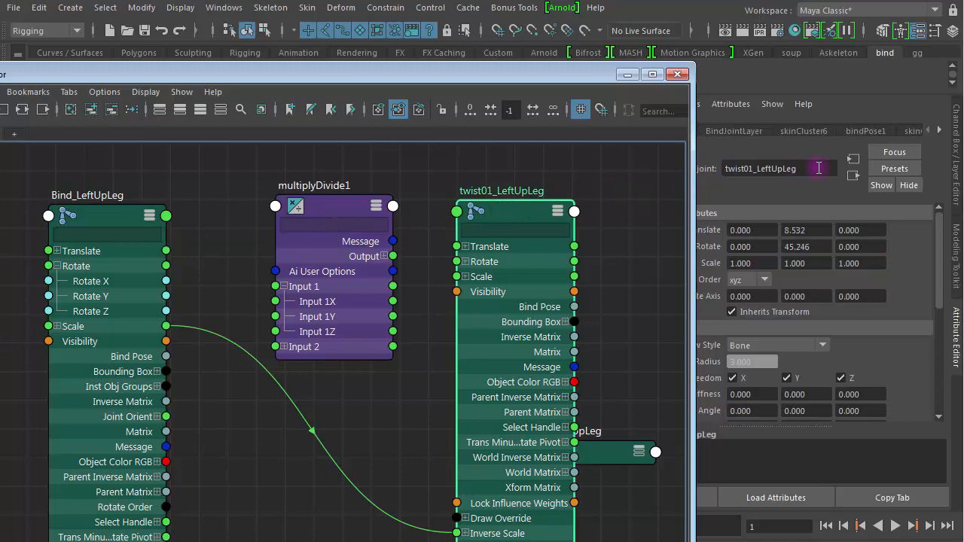
pyautogui.doubleClick(818, 168)
pyautogui.hotkey('ctrl', 'c')
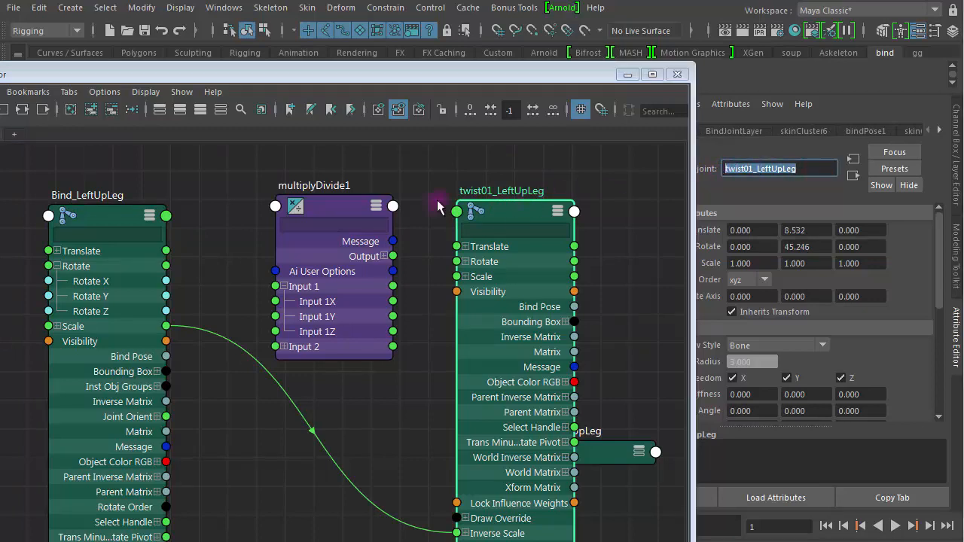
pyautogui.click(341, 205)
pyautogui.hotkey('ctrl', 'v')
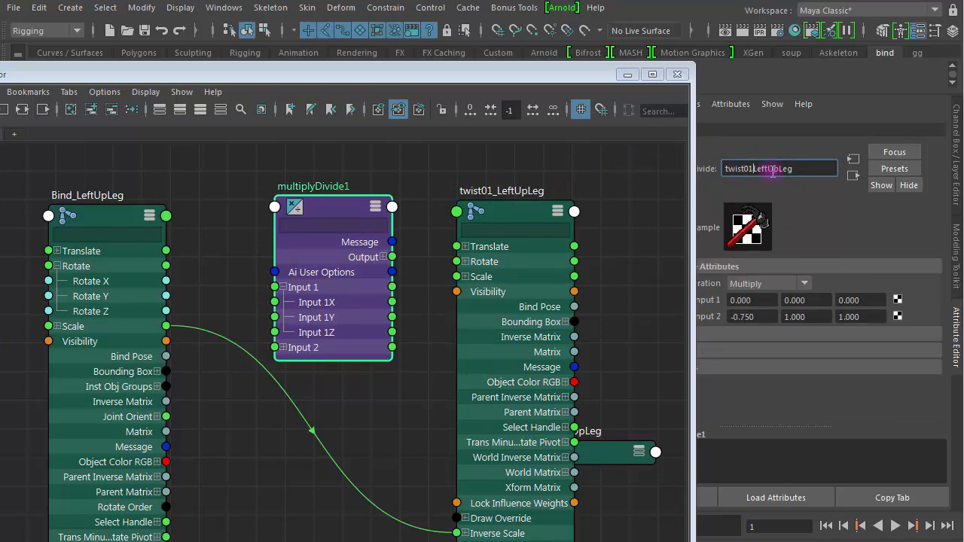
pyautogui.press('BackSpace')
pyautogui.press('BackSpace')
pyautogui.press('BackSpace')
pyautogui.press('BackSpace')
pyautogui.press('BackSpace')
pyautogui.press('BackSpace')
pyautogui.press('BackSpace')
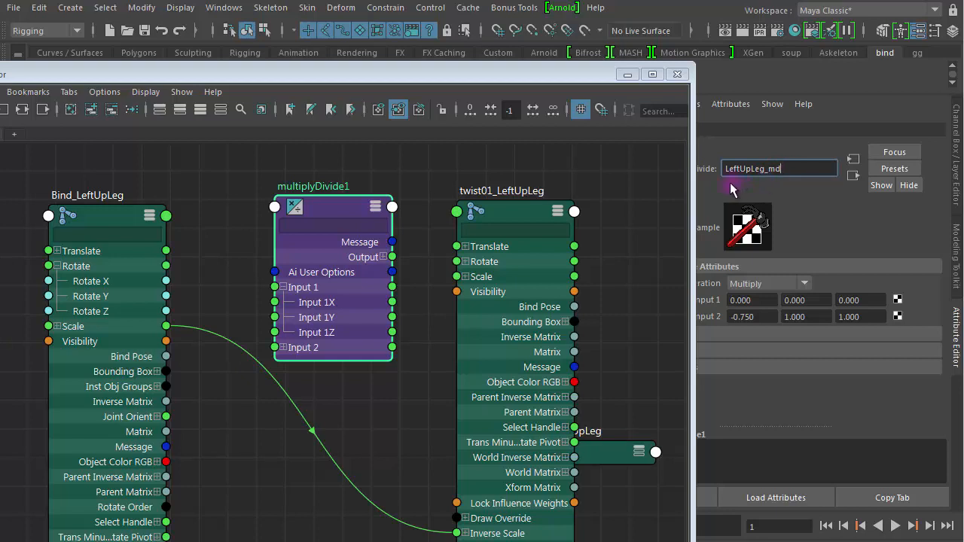
pyautogui.press('Return')
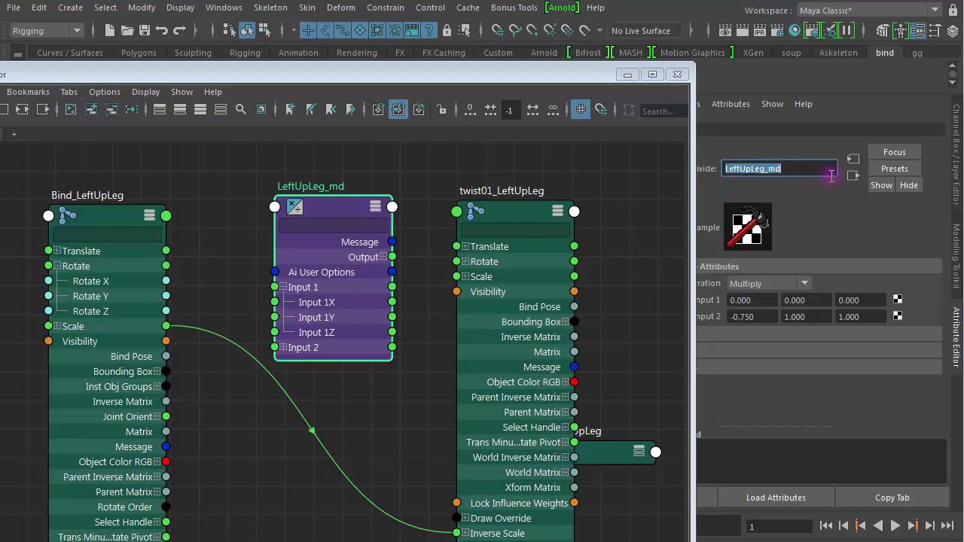
# Change the first letter of the multiplyDivide node's name to lowercase so it reads leftUpLeg_md.
pyautogui.click(734, 169)
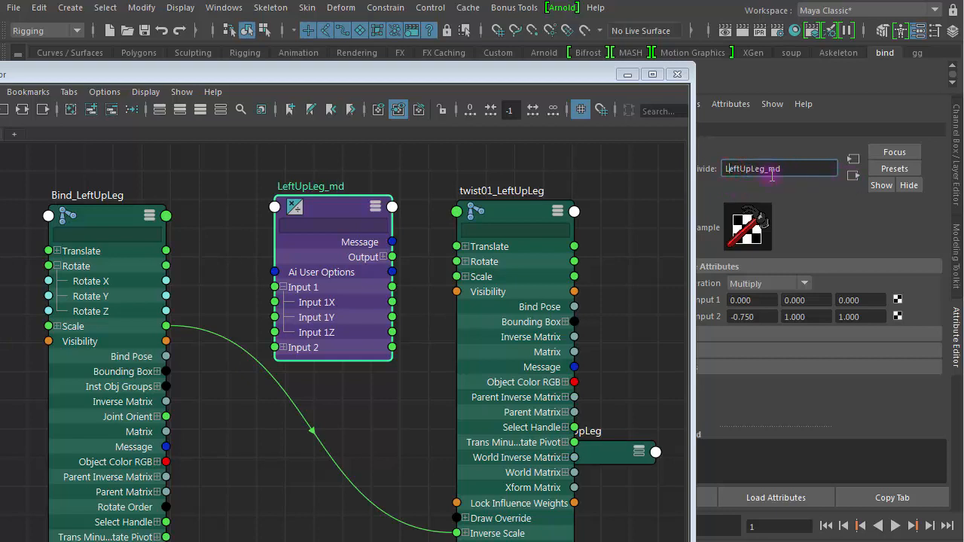
pyautogui.press('BackSpace')
pyautogui.write('l')
pyautogui.press('Return')
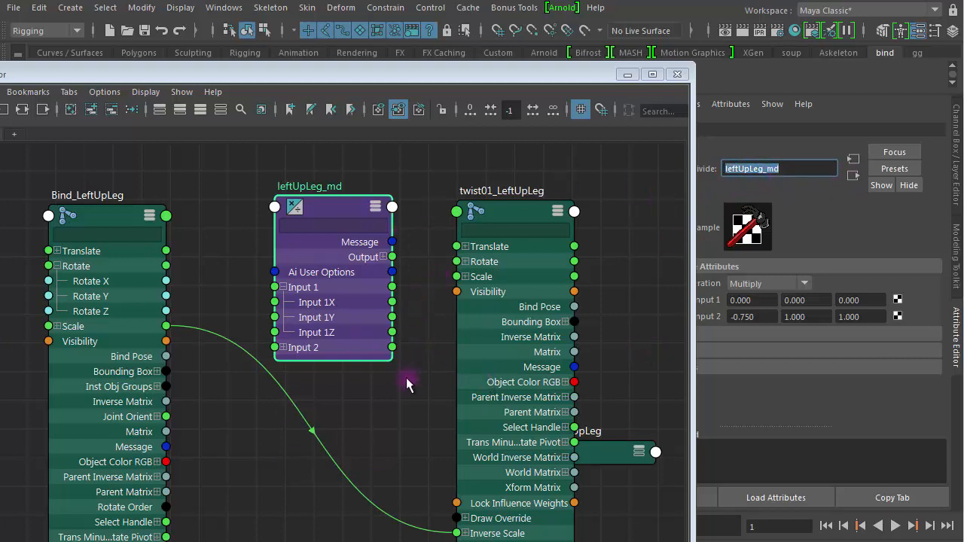
pyautogui.click(812, 165)
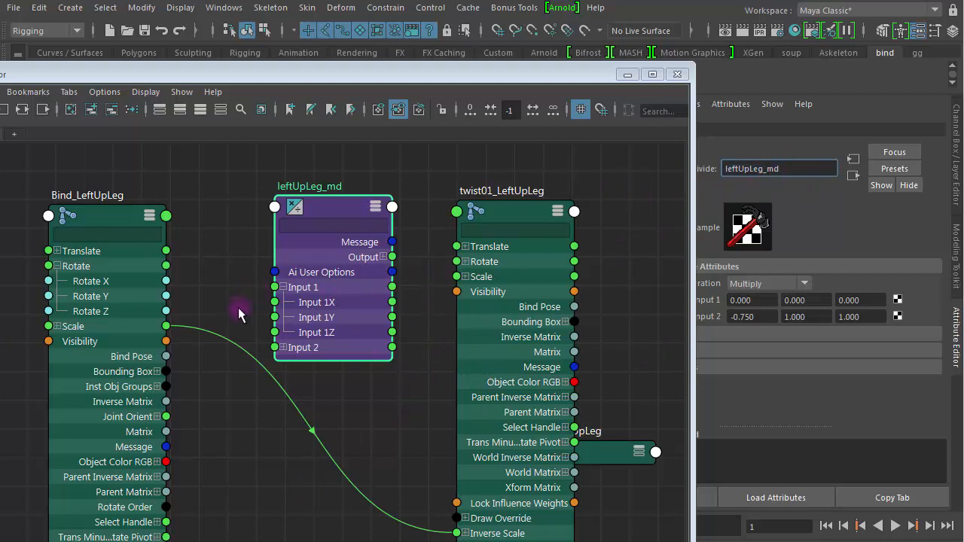
# Connect Rotate Y of Bind_LeftUpLeg to Input 1X of leftUpLeg_md.
pyautogui.moveTo(330, 204); pyautogui.dragTo(336, 195)
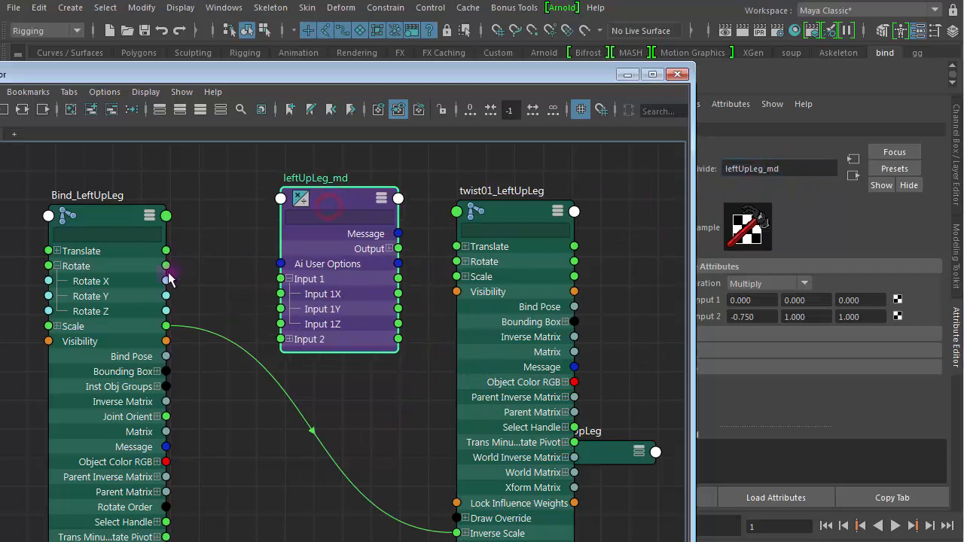
pyautogui.moveTo(166, 294); pyautogui.dragTo(289, 288)
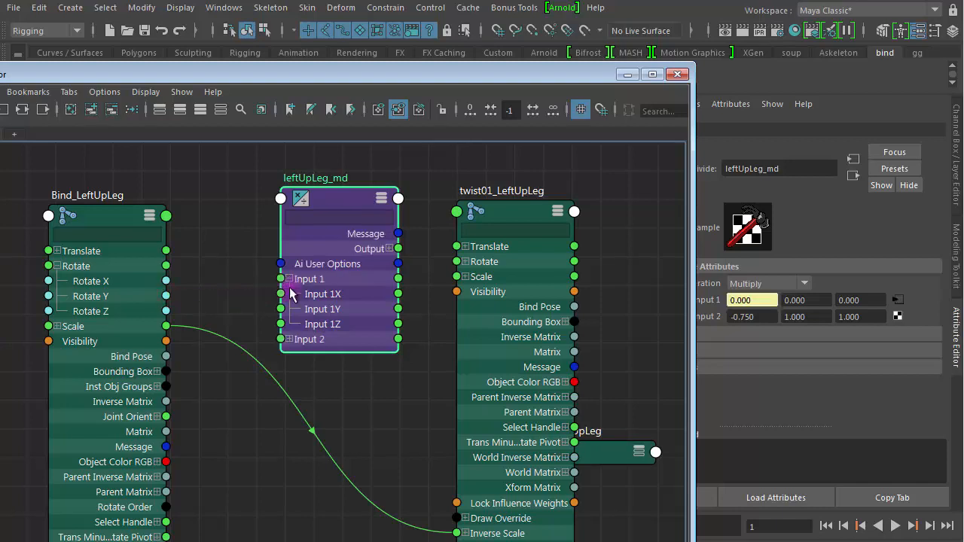
pyautogui.moveTo(313, 226); pyautogui.dragTo(319, 246)
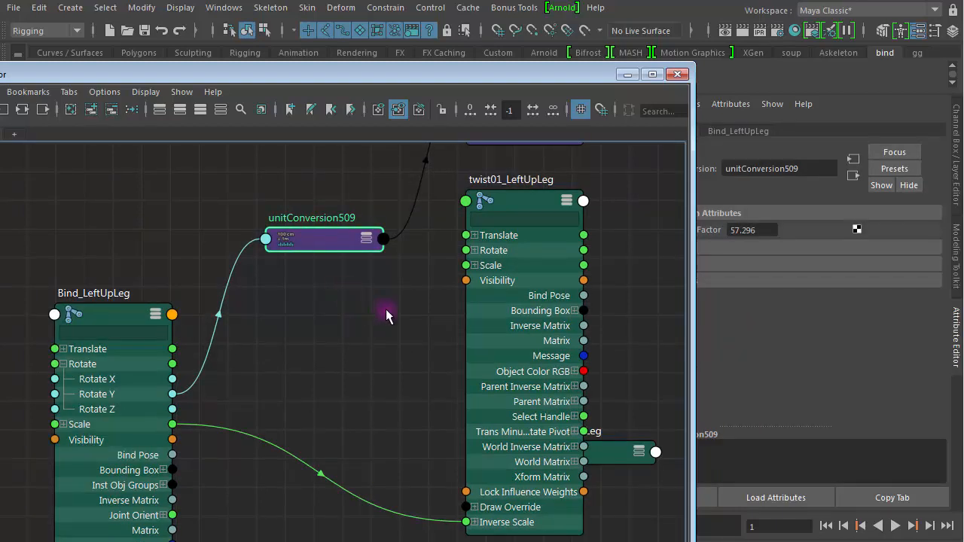
pyautogui.keyDown('alt'); pyautogui.moveTo(385, 309); pyautogui.dragTo(303, 289, button='right'); pyautogui.keyUp('alt')
pyautogui.keyDown('alt'); pyautogui.moveTo(303, 289); pyautogui.dragTo(98, 340, button='middle'); pyautogui.keyUp('alt')
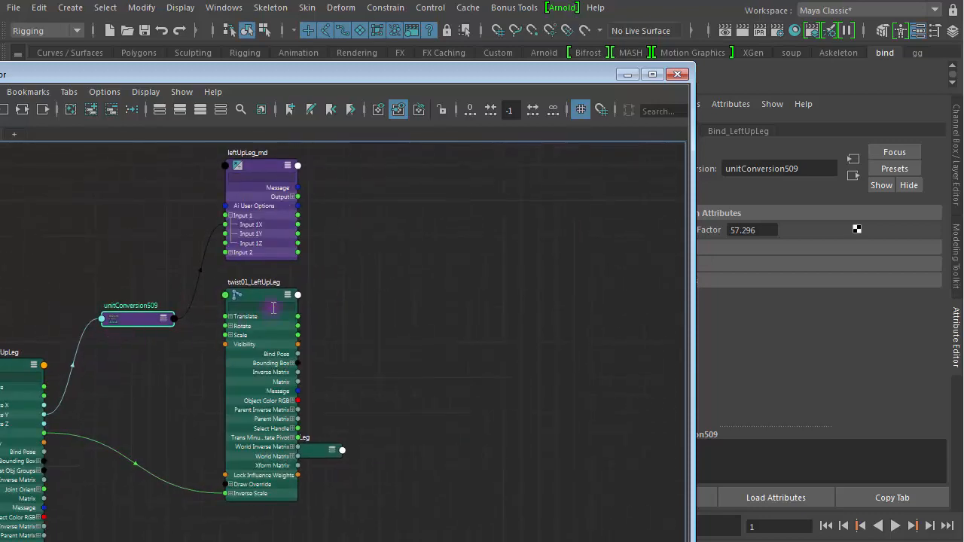
# Space the twist01_LeftUpLeg node away from leftUpLeg_md and expand the multiplyDivide Output and the twist joint's Rotate attributes.
pyautogui.moveTo(259, 297); pyautogui.dragTo(439, 200)
pyautogui.keyDown('alt'); pyautogui.moveTo(324, 264); pyautogui.dragTo(353, 318, button='right'); pyautogui.keyUp('alt')
pyautogui.keyDown('alt'); pyautogui.moveTo(353, 318); pyautogui.dragTo(241, 509, button='middle'); pyautogui.keyUp('alt')
pyautogui.moveTo(154, 260); pyautogui.dragTo(138, 280)
pyautogui.click(179, 342)
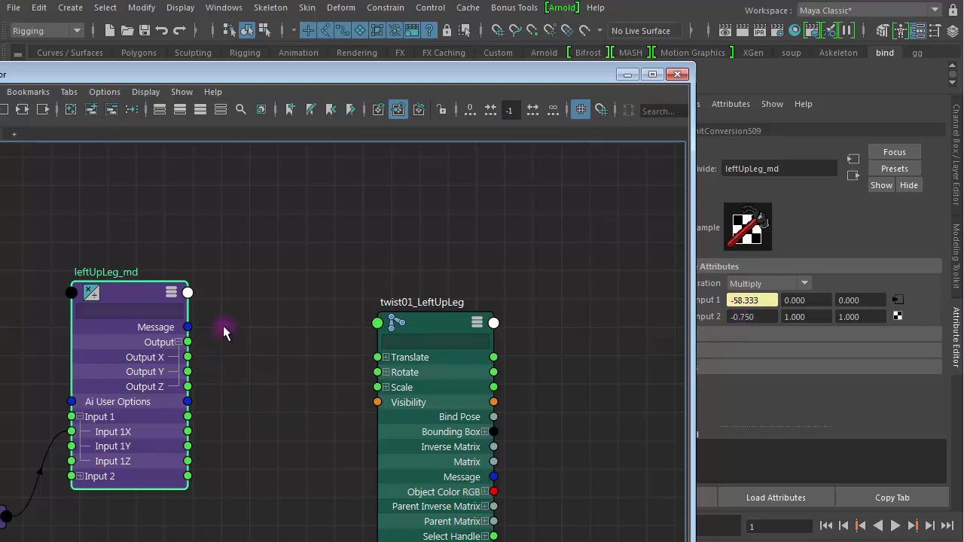
pyautogui.click(437, 325)
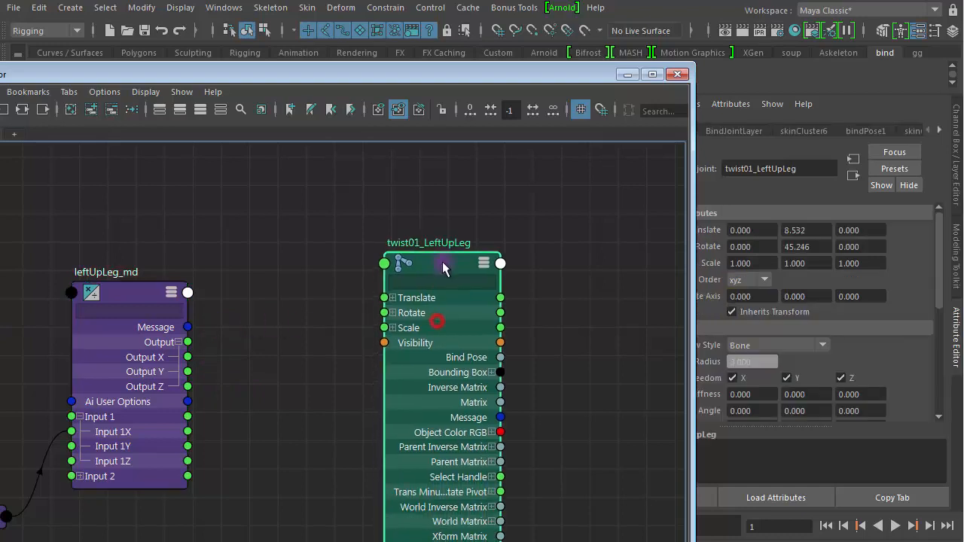
pyautogui.click(392, 313)
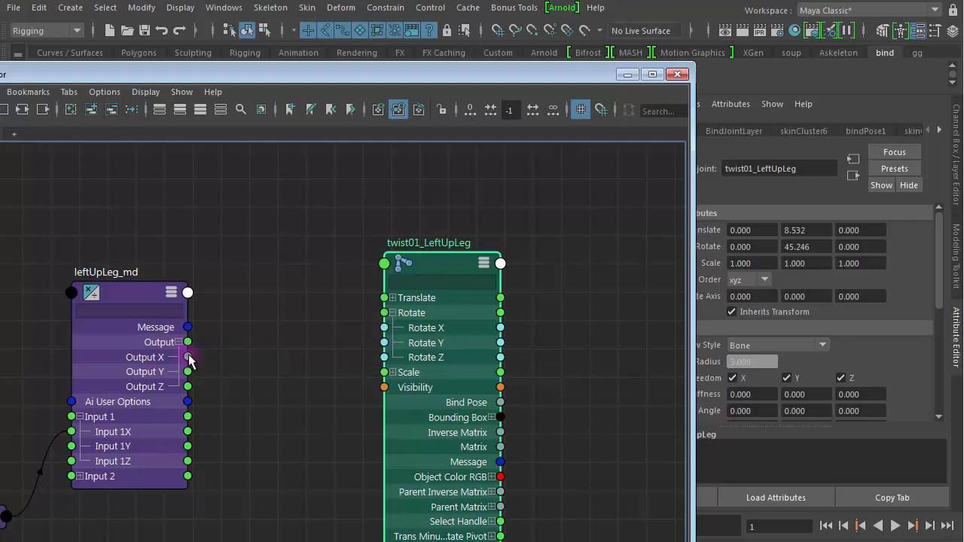
# Connect Output X of leftUpLeg_md to Rotate Y of twist01_LeftUpLeg and check the unit conversion node in the chain.
pyautogui.moveTo(188, 356); pyautogui.dragTo(383, 344)
pyautogui.keyDown('alt'); pyautogui.moveTo(539, 385); pyautogui.dragTo(299, 330, button='right'); pyautogui.keyUp('alt')
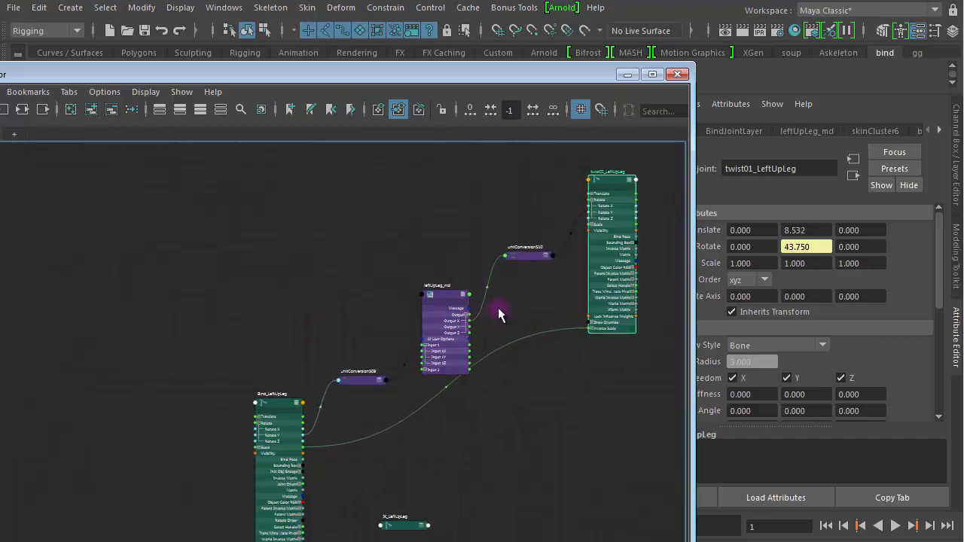
pyautogui.keyDown('alt'); pyautogui.moveTo(486, 383); pyautogui.dragTo(644, 389, button='right'); pyautogui.keyUp('alt')
pyautogui.keyDown('alt'); pyautogui.moveTo(547, 196); pyautogui.dragTo(308, 385, button='middle'); pyautogui.keyUp('alt')
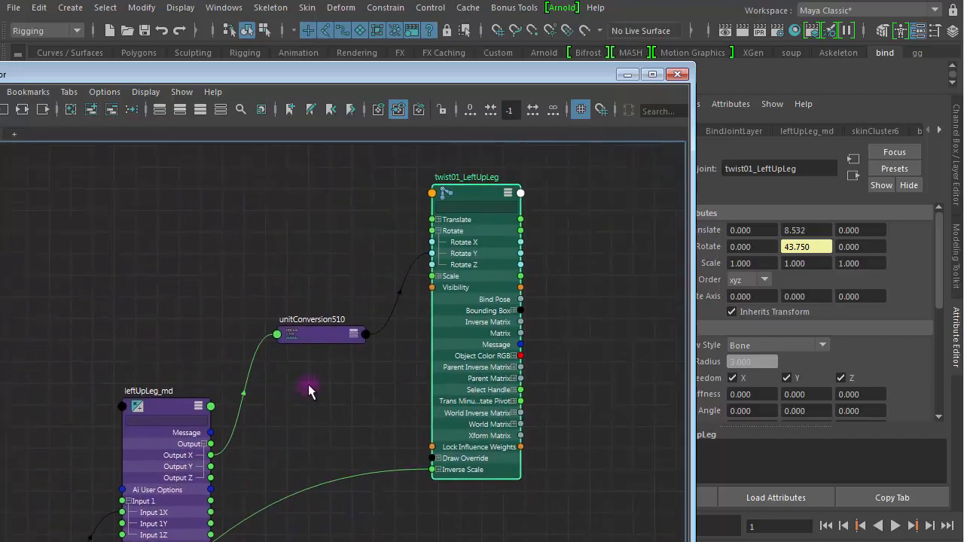
pyautogui.click(322, 345)
pyautogui.keyDown('alt'); pyautogui.moveTo(334, 387); pyautogui.dragTo(316, 317, button='right'); pyautogui.keyUp('alt')
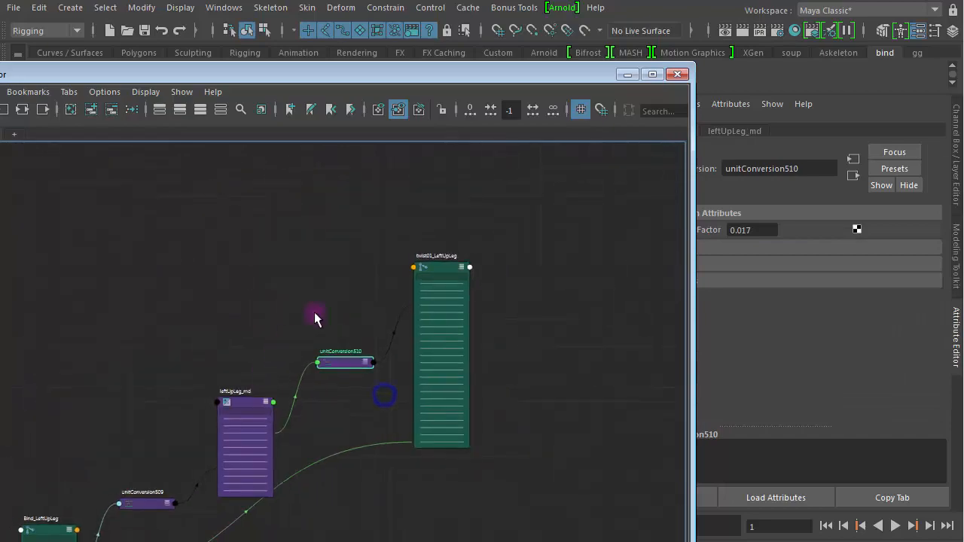
# Close the Node Editor and examine the left hip and thigh mesh together with the twist joint's driven Rotate Y.
pyautogui.click(676, 74)
pyautogui.keyDown('alt'); pyautogui.moveTo(512, 347); pyautogui.dragTo(362, 217, button='right'); pyautogui.keyUp('alt')
pyautogui.keyDown('alt'); pyautogui.moveTo(349, 264); pyautogui.dragTo(388, 255, button='right'); pyautogui.keyUp('alt')
pyautogui.keyDown('alt'); pyautogui.moveTo(387, 254); pyautogui.dragTo(381, 305, button='middle'); pyautogui.keyUp('alt')
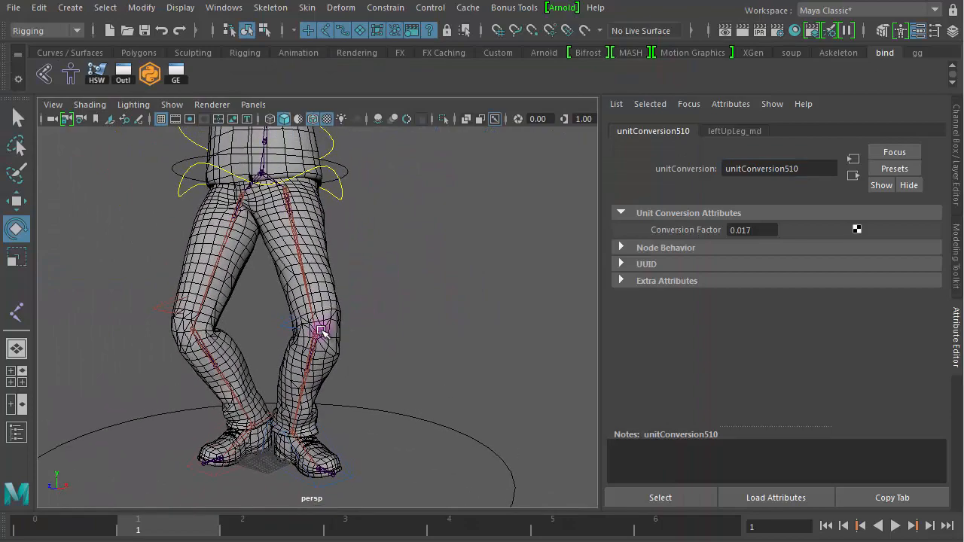
pyautogui.keyDown('alt'); pyautogui.moveTo(383, 279); pyautogui.dragTo(492, 291, button='right'); pyautogui.keyUp('alt')
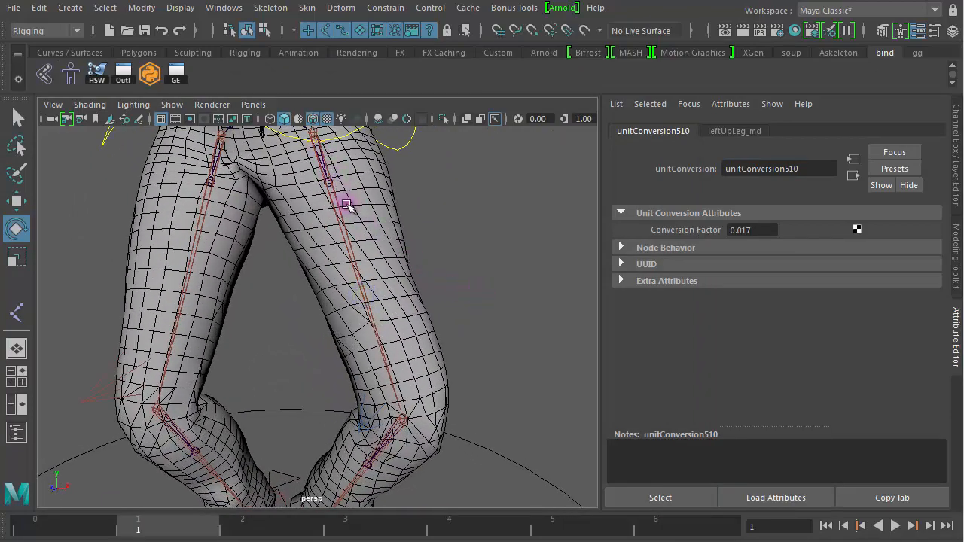
pyautogui.keyDown('alt'); pyautogui.moveTo(390, 228); pyautogui.dragTo(403, 241, button='right'); pyautogui.keyUp('alt')
pyautogui.keyDown('alt'); pyautogui.moveTo(404, 241); pyautogui.dragTo(382, 277, button='middle'); pyautogui.keyUp('alt')
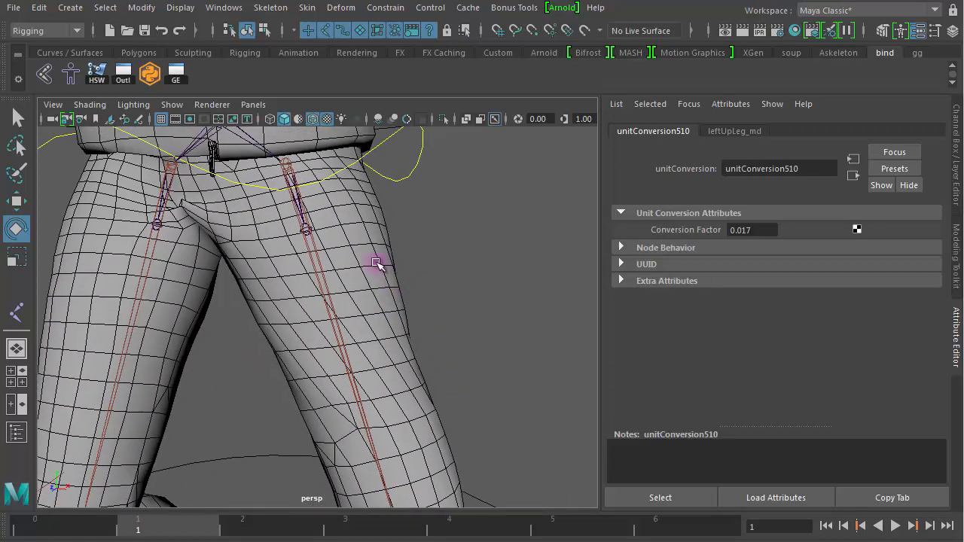
pyautogui.click(309, 230)
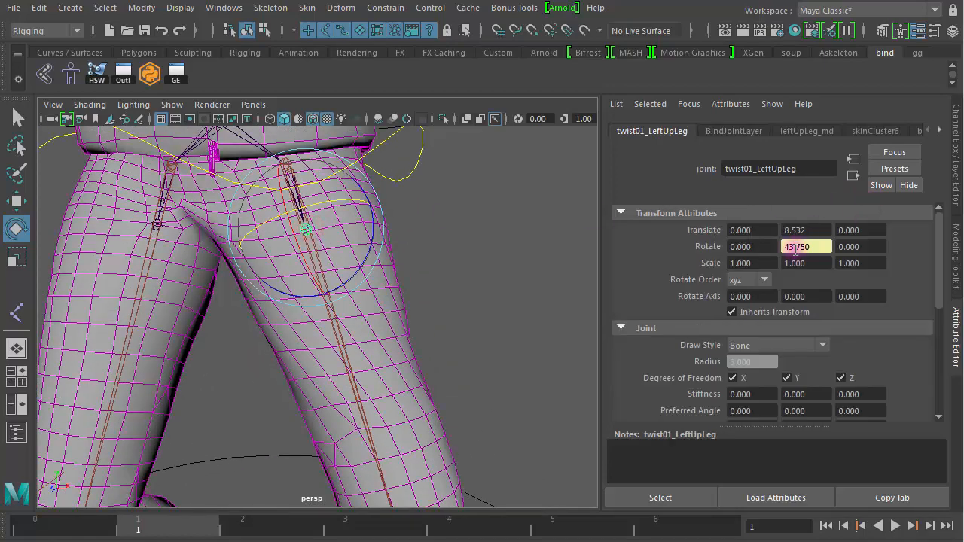
pyautogui.keyDown('alt'); pyautogui.moveTo(544, 266); pyautogui.dragTo(424, 243, button='right'); pyautogui.keyUp('alt')
# Move the left knee's IK control inward to about X -5.9, Y 3.1, Z 32.7 to test the twist.
pyautogui.click(462, 391)
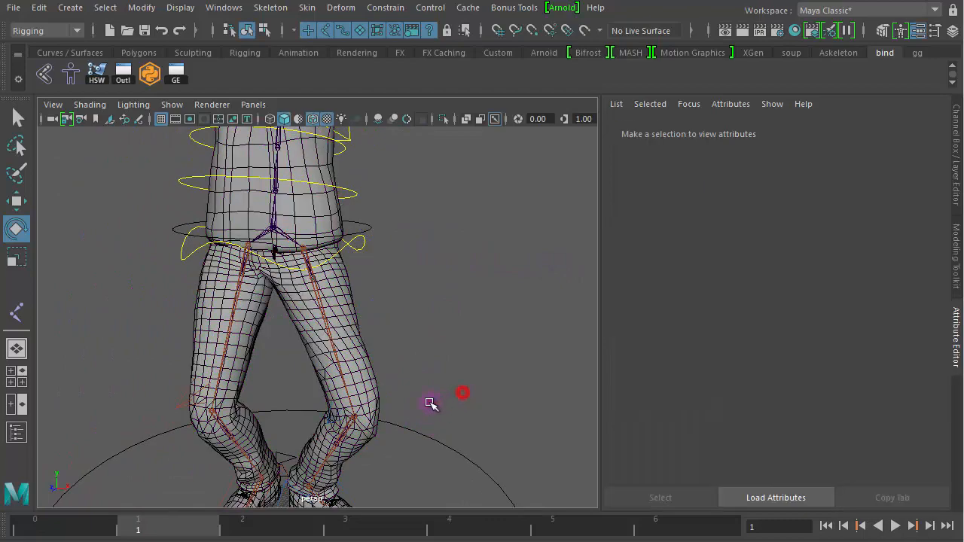
pyautogui.keyDown('alt'); pyautogui.moveTo(406, 412); pyautogui.dragTo(409, 367); pyautogui.keyUp('alt')
pyautogui.click(222, 389)
pyautogui.press('w')
pyautogui.keyDown('alt'); pyautogui.moveTo(387, 375); pyautogui.dragTo(294, 383, button='right'); pyautogui.keyUp('alt')
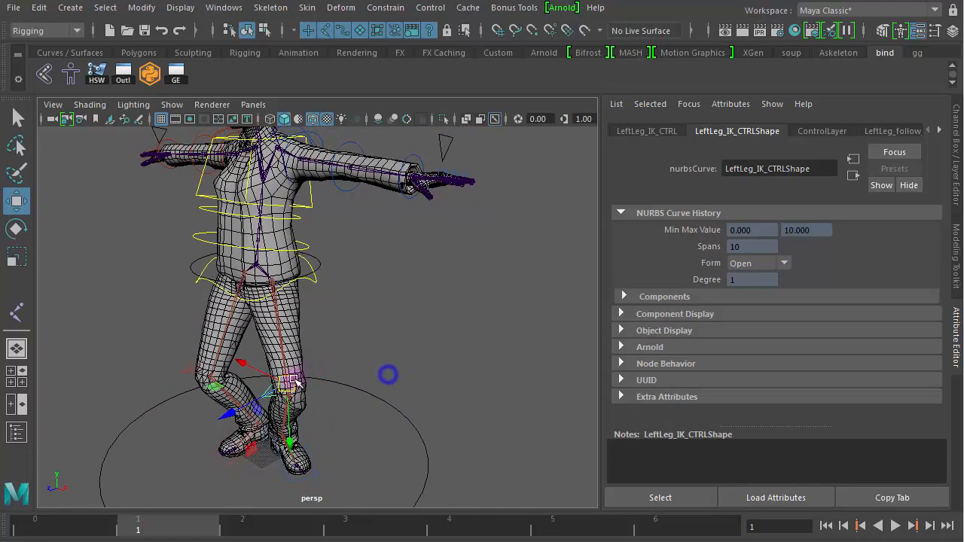
pyautogui.moveTo(280, 389); pyautogui.dragTo(226, 402)
pyautogui.keyDown('alt'); pyautogui.moveTo(286, 378); pyautogui.dragTo(324, 345); pyautogui.keyUp('alt')
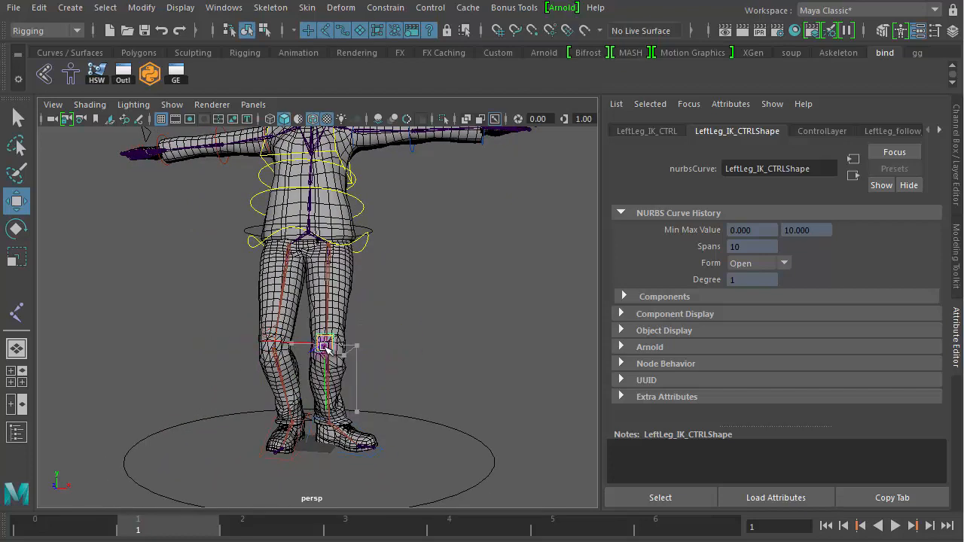
# Hide BindJointLayer and pull the left knee's IK control outward to about X -35.7, Y 2.4, Z 25.3.
pyautogui.click(960, 176)
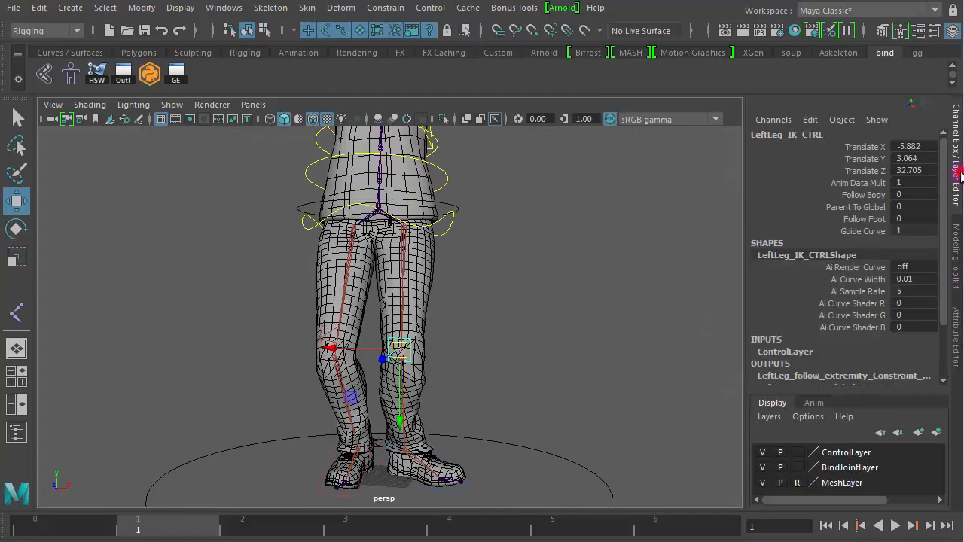
pyautogui.click(762, 468)
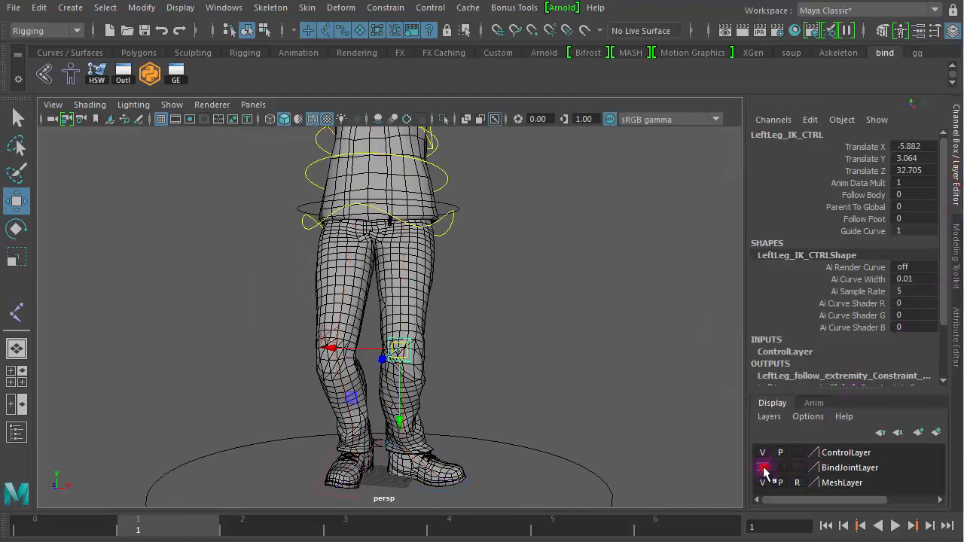
pyautogui.scroll(4, 485, 313)
pyautogui.moveTo(407, 383); pyautogui.dragTo(608, 373)
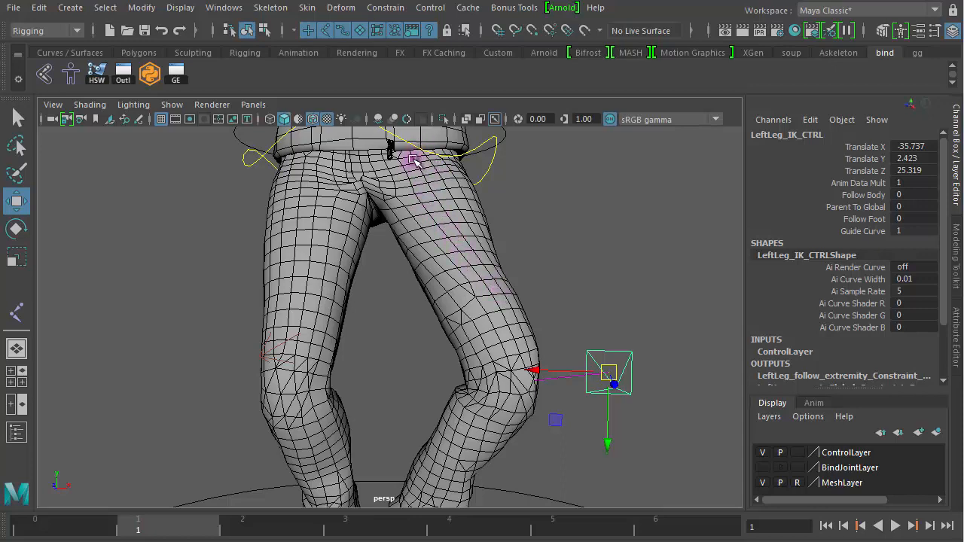
# Pull the right knee's IK control outward to about X 25.4, Y -9.2, Z 28.9 to compare hip deformation, and undo the moves.
pyautogui.click(260, 350)
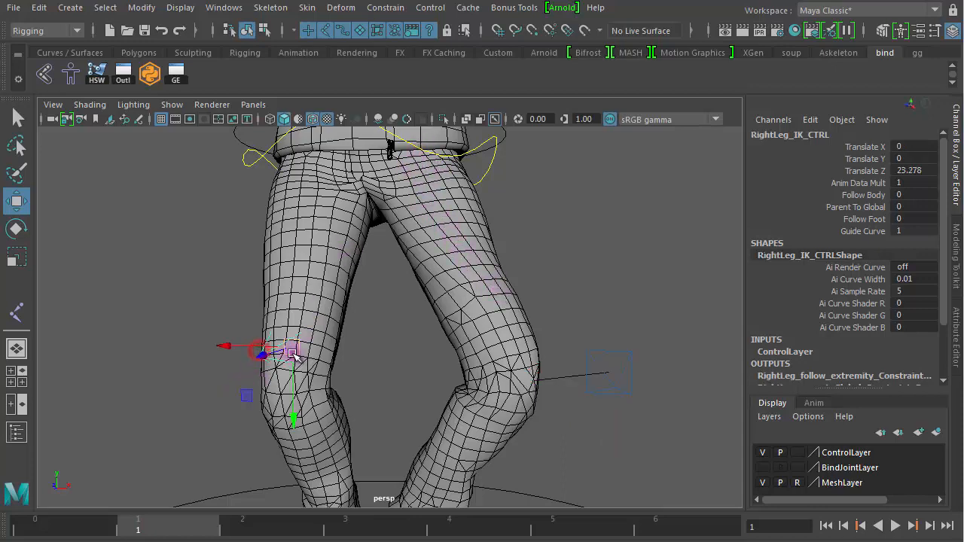
pyautogui.moveTo(261, 350); pyautogui.dragTo(142, 316)
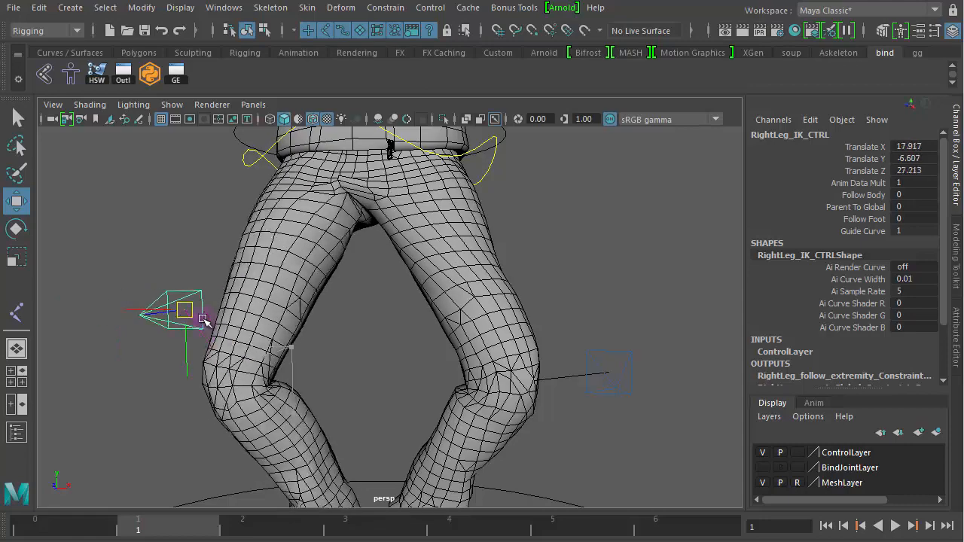
pyautogui.moveTo(188, 309); pyautogui.dragTo(142, 305)
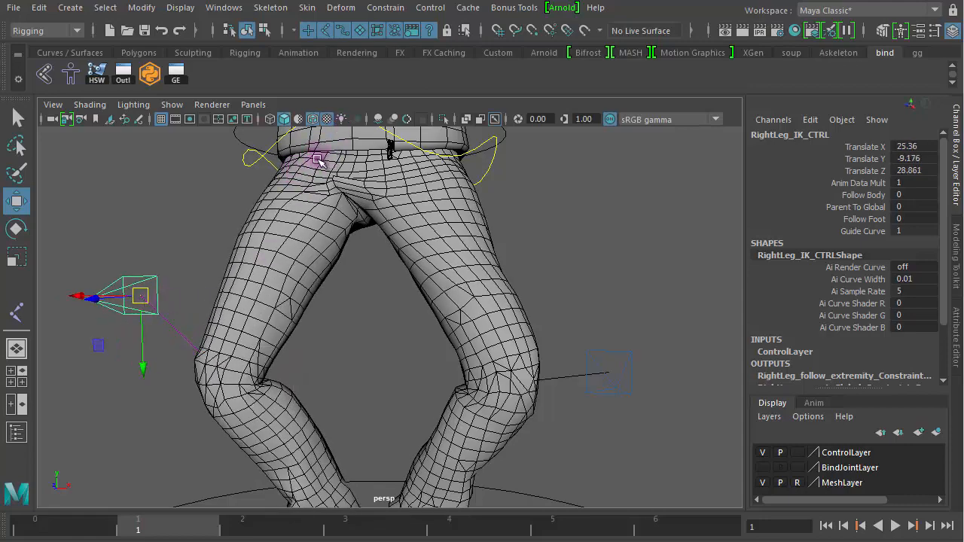
pyautogui.moveTo(141, 324); pyautogui.dragTo(193, 310)
pyautogui.hotkey('ctrl', 'z')
pyautogui.hotkey('ctrl', 'z')
pyautogui.hotkey('ctrl', 'z')
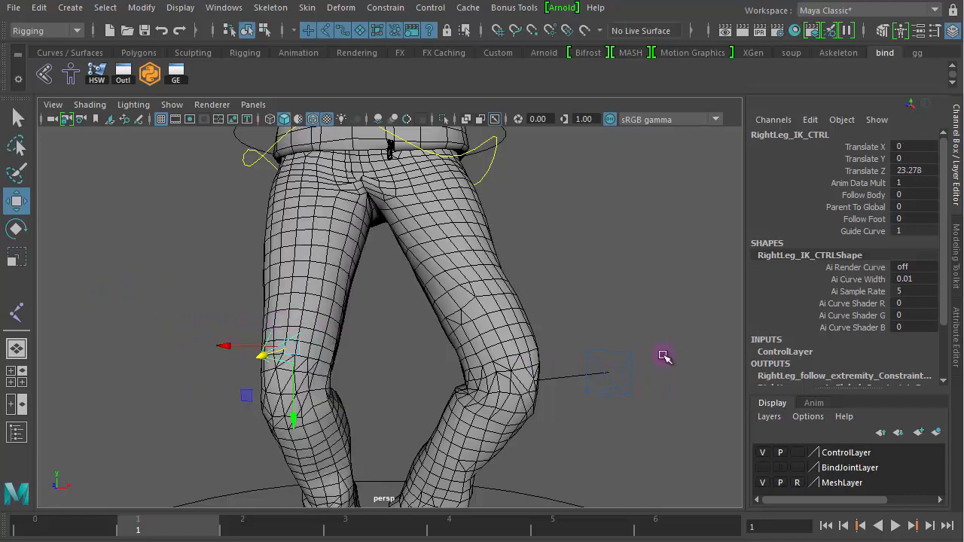
pyautogui.scroll(-5, 508, 373)
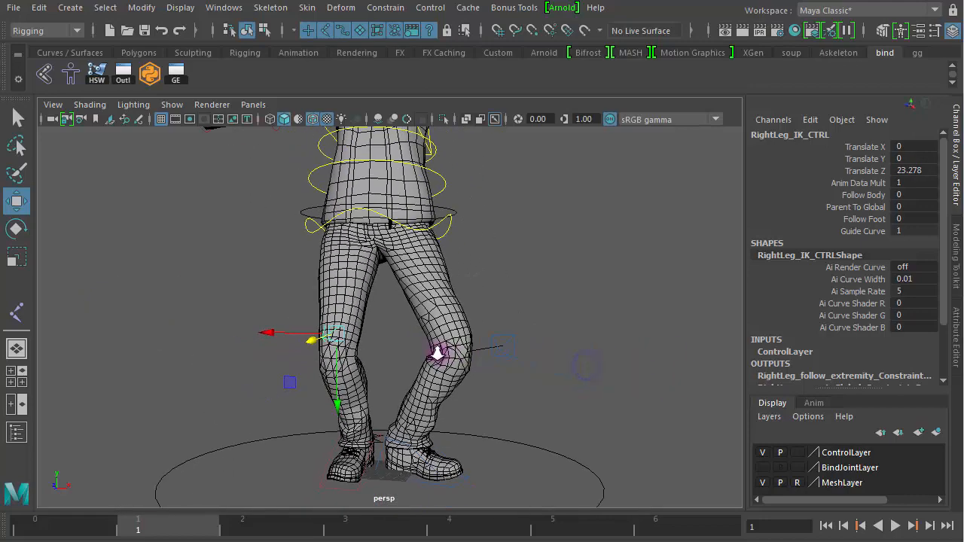
# Move the left knee's IK control back inward over the leg and turn the left foot's IK control to about Rotate Y 7.3.
pyautogui.click(495, 344)
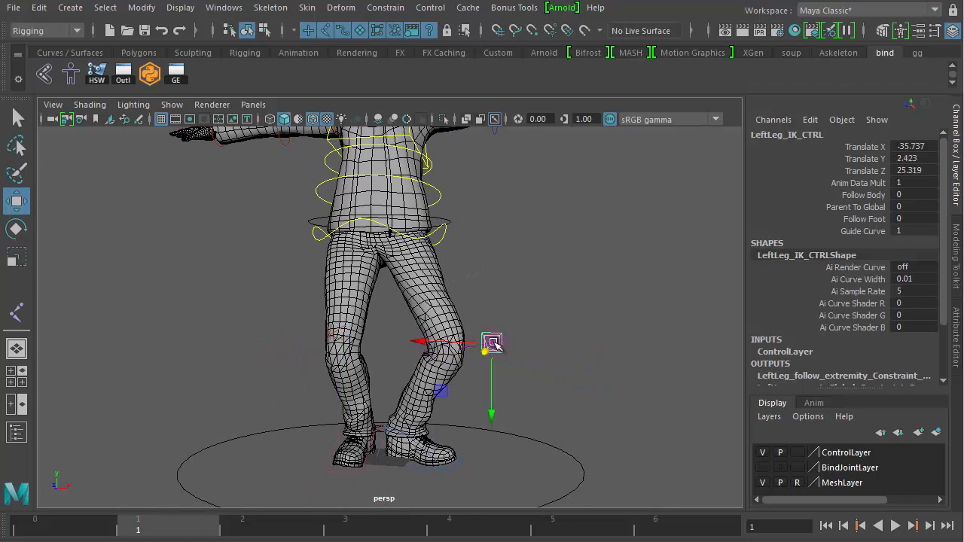
pyautogui.moveTo(493, 343); pyautogui.dragTo(410, 350)
pyautogui.click(461, 462)
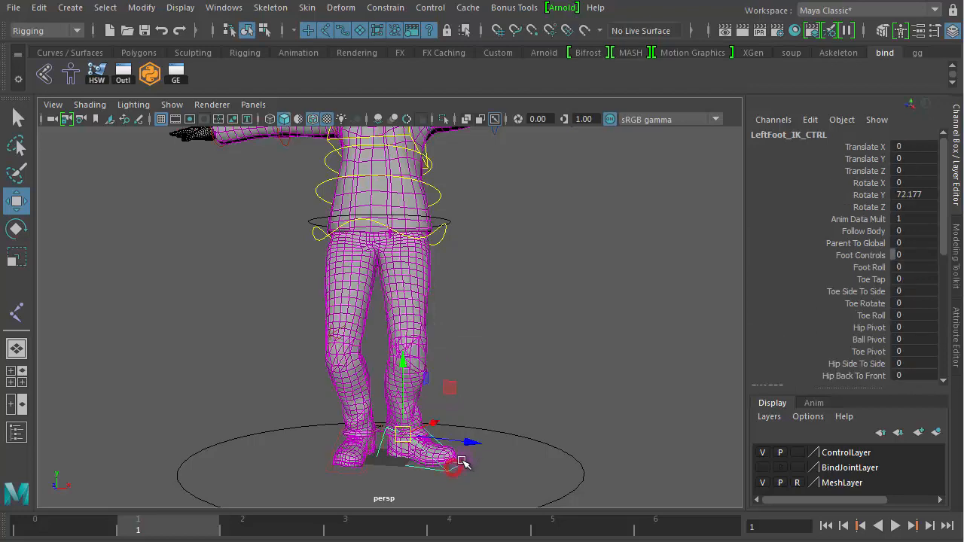
pyautogui.press('e')
pyautogui.moveTo(461, 453); pyautogui.dragTo(369, 447)
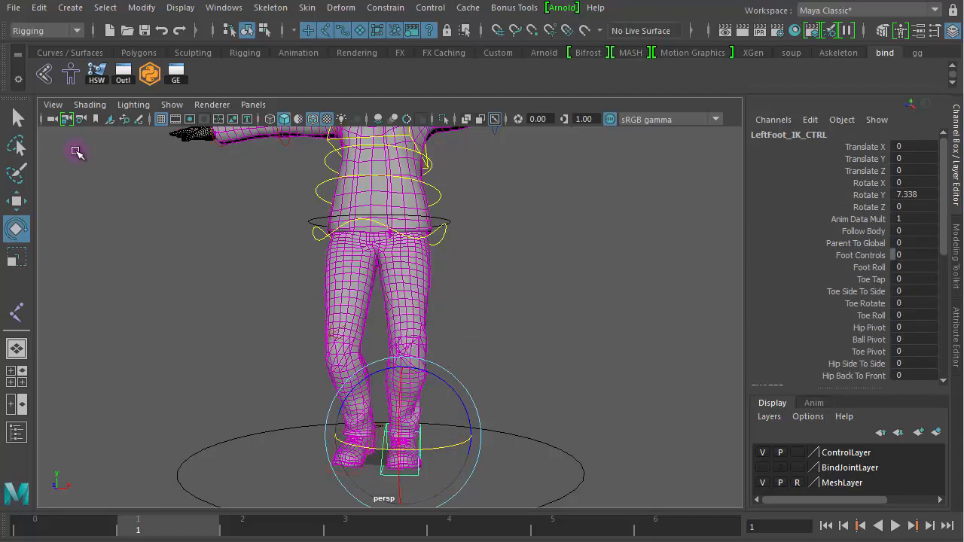
# Open the Outliner as a smaller window over the viewport and turn off DAG Objects Only to list the utility nodes.
pyautogui.click(18, 431)
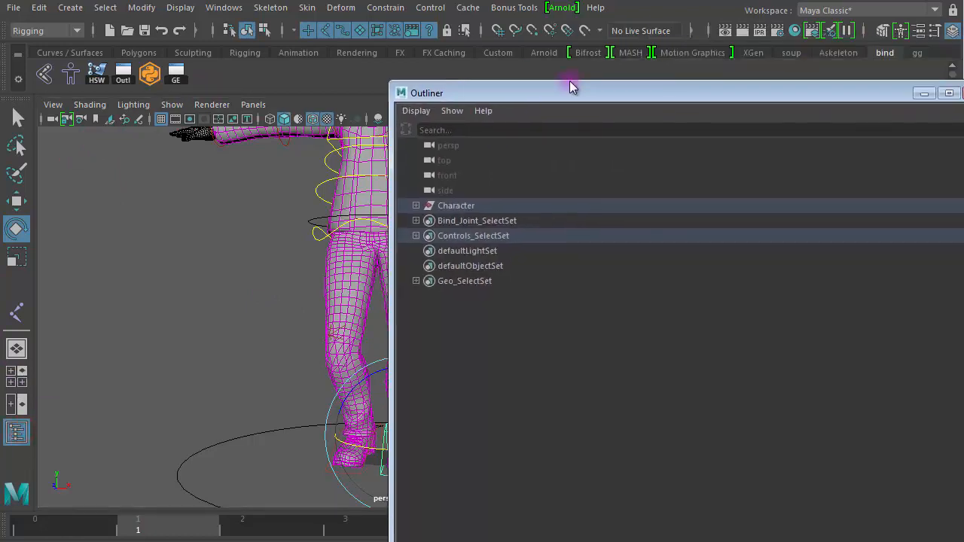
pyautogui.moveTo(570, 82); pyautogui.dragTo(328, 47)
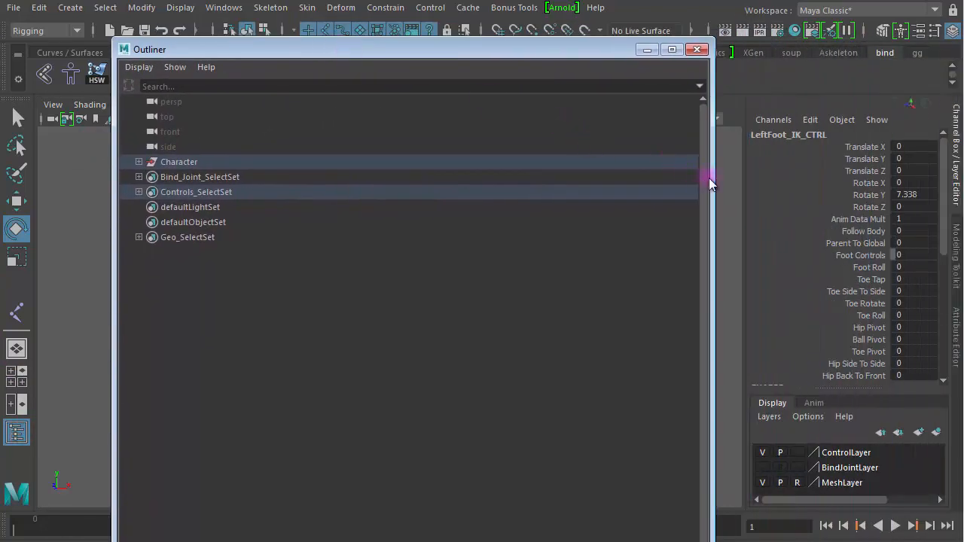
pyautogui.moveTo(708, 177); pyautogui.dragTo(494, 181)
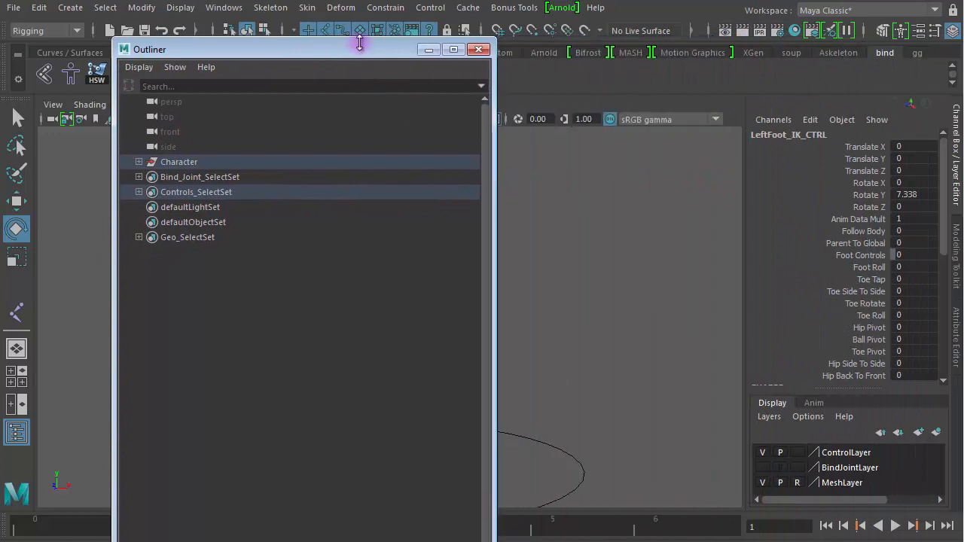
pyautogui.moveTo(359, 43); pyautogui.dragTo(397, 69)
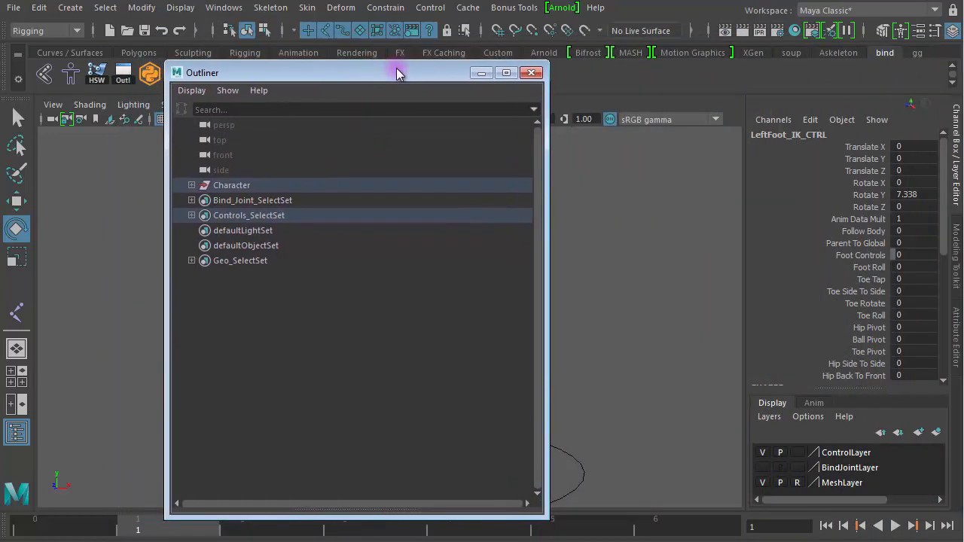
pyautogui.click(202, 92)
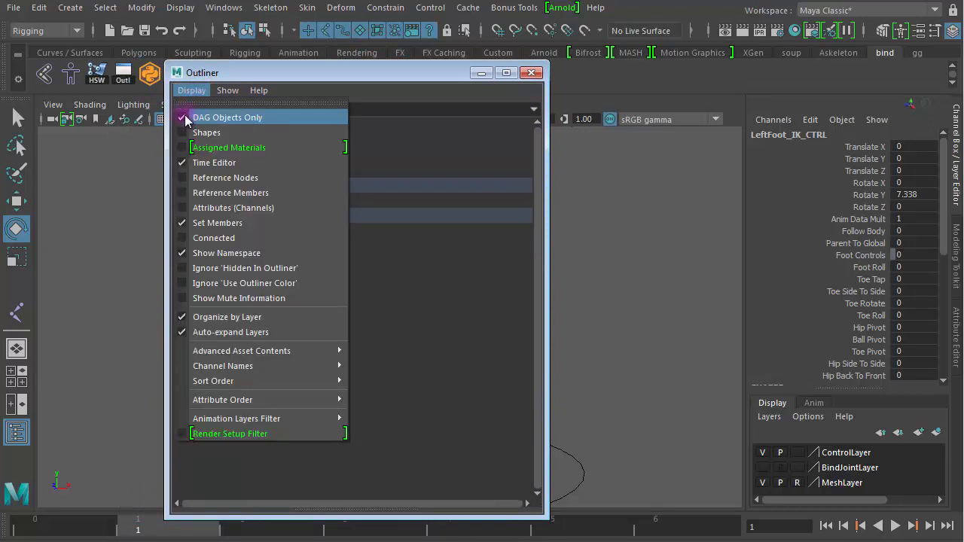
pyautogui.click(187, 118)
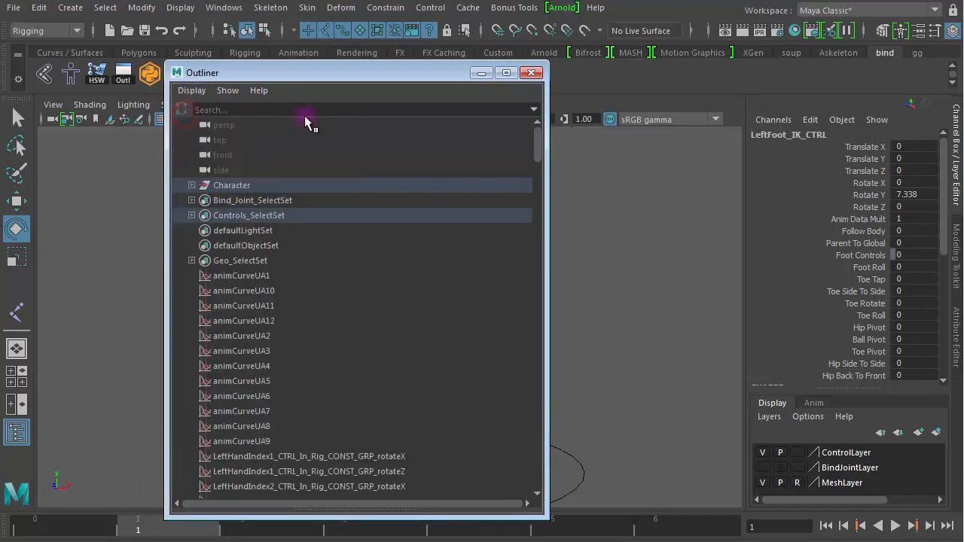
# Find the LeftLeg_md multiplyDivide node in the Outliner and rename it leftLeg_md to match leftUpLeg_md's lowercase naming.
pyautogui.moveTo(537, 133); pyautogui.dragTo(551, 268)
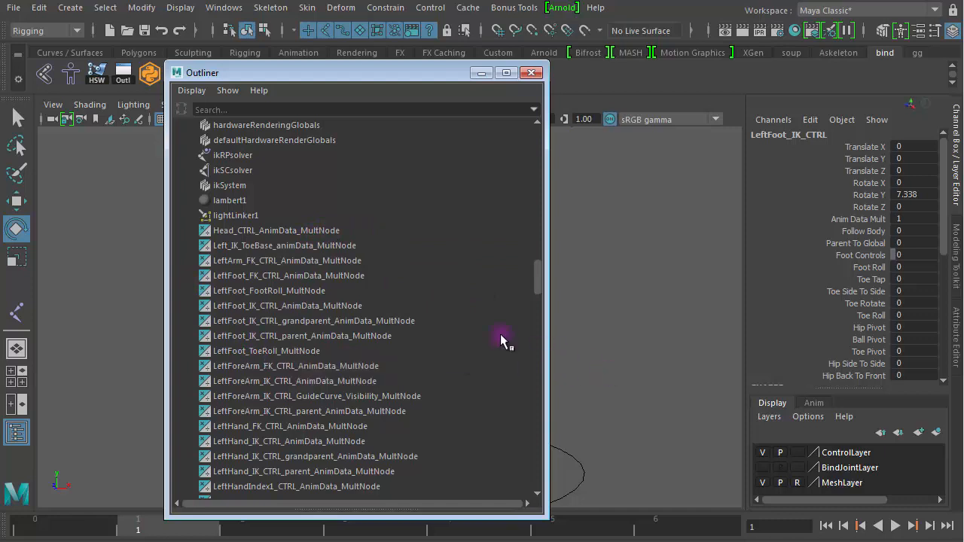
pyautogui.moveTo(537, 269); pyautogui.dragTo(543, 316)
pyautogui.click(259, 278)
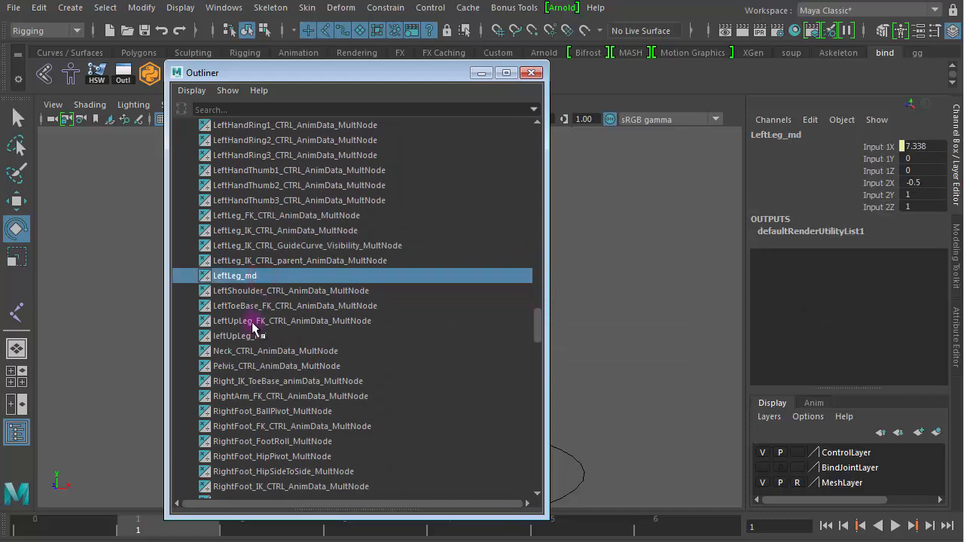
pyautogui.click(253, 336)
pyautogui.click(244, 276)
pyautogui.doubleClick(221, 276)
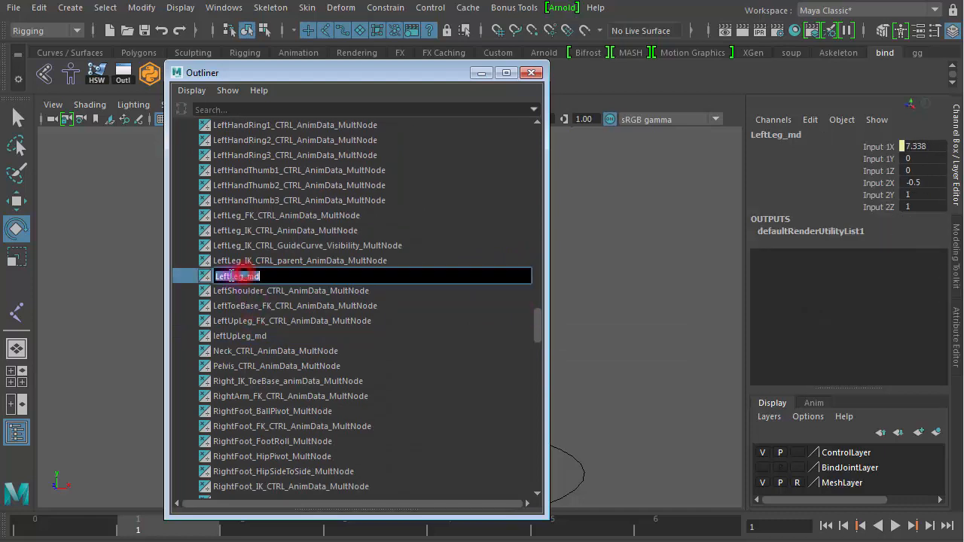
pyautogui.press('BackSpace')
pyautogui.write('l')
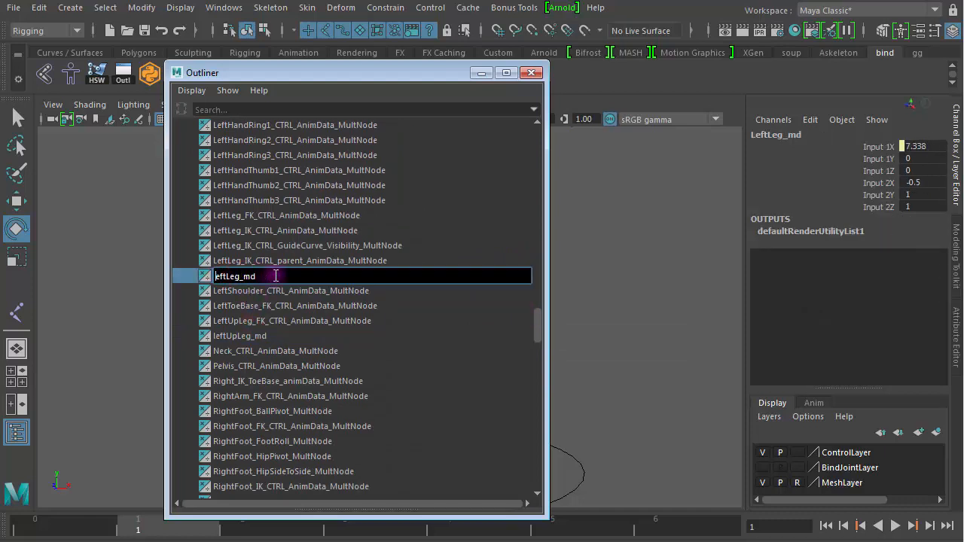
pyautogui.press('Return')
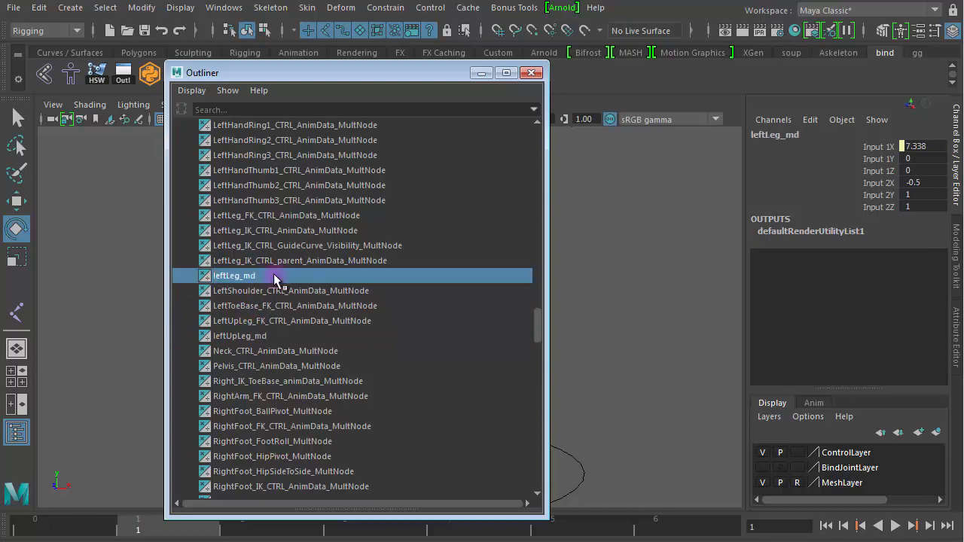
# Switch the input line to Select by name and select every node whose name ends in md with *md.
pyautogui.click(414, 231)
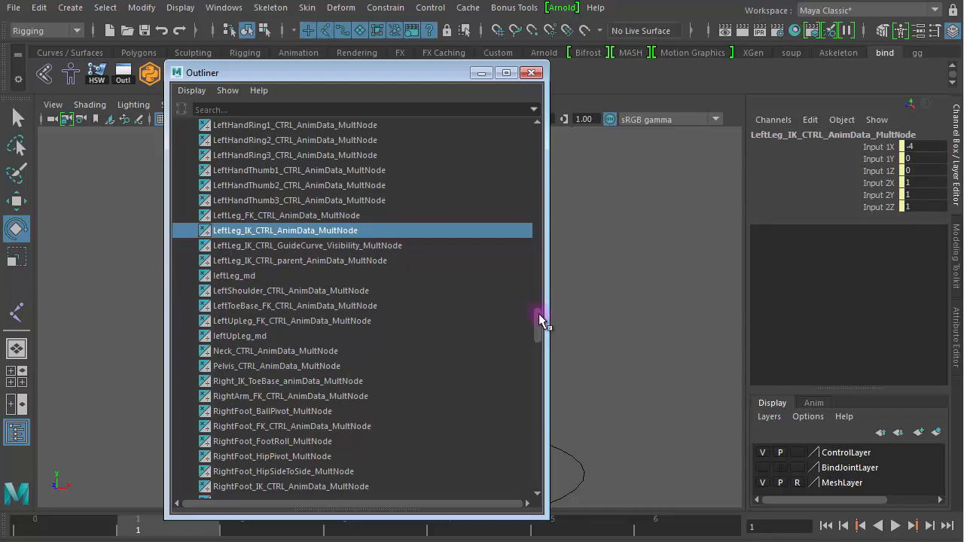
pyautogui.scroll(3, 538, 313)
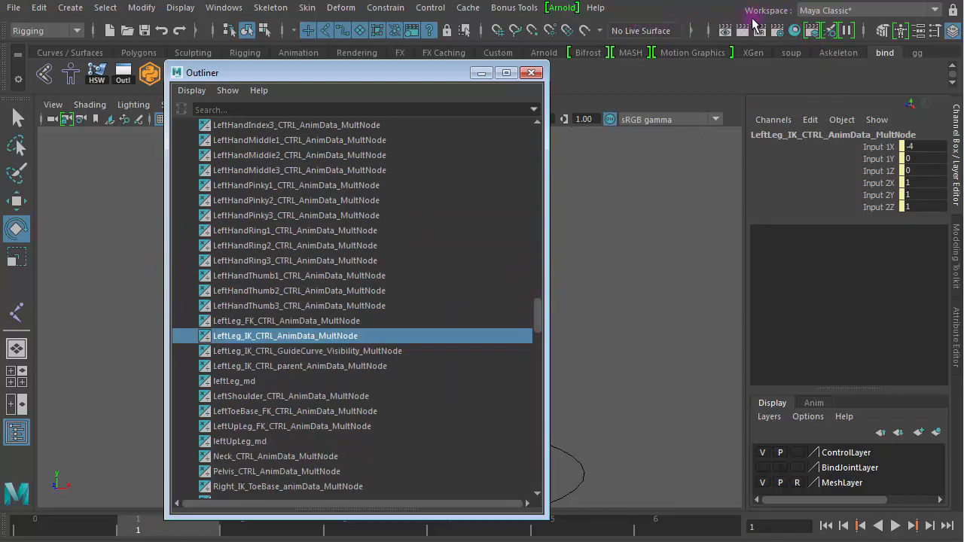
pyautogui.click(709, 30)
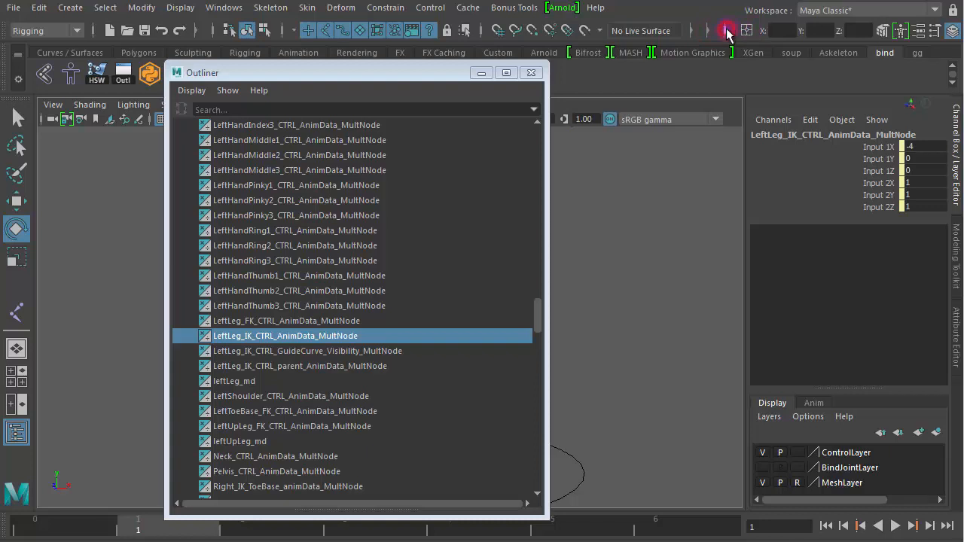
pyautogui.click(727, 30)
pyautogui.click(728, 31)
pyautogui.click(746, 32)
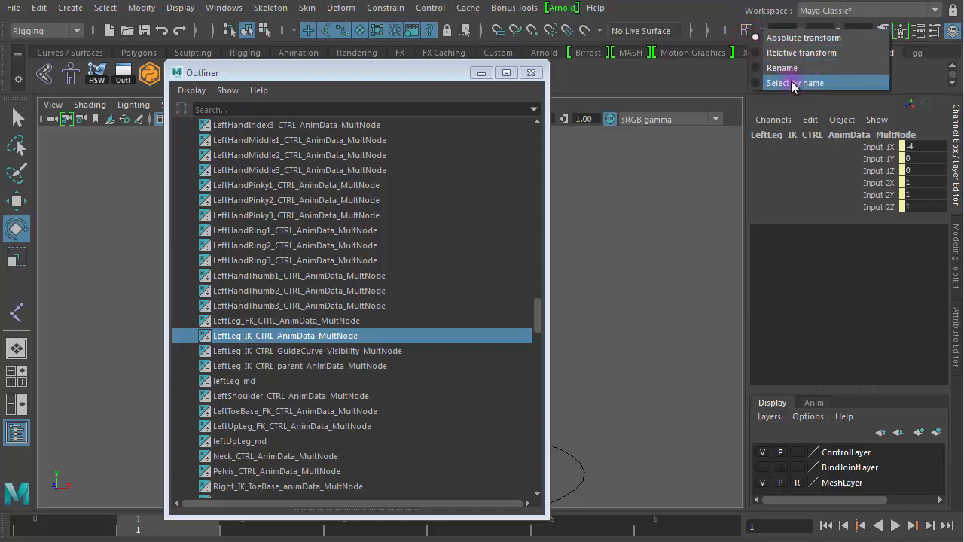
pyautogui.click(791, 84)
pyautogui.click(773, 30)
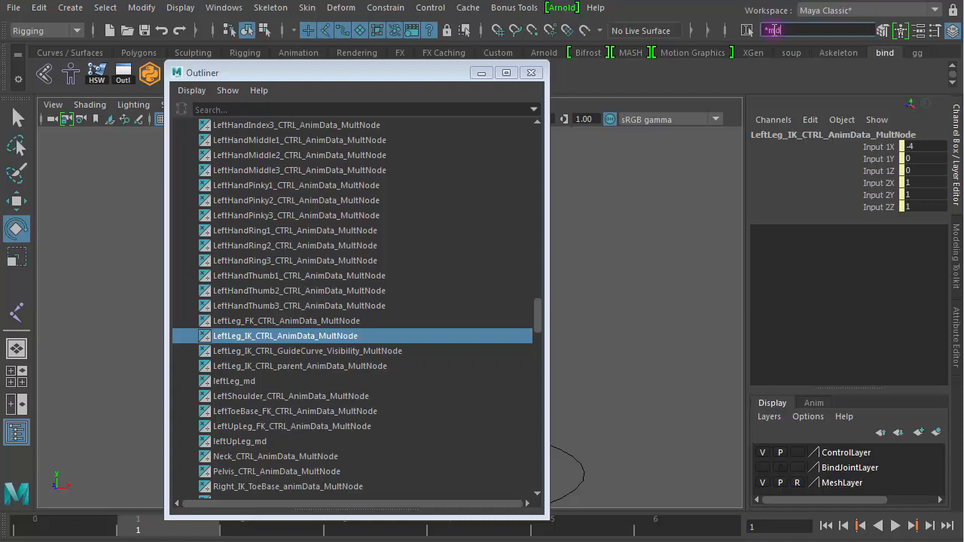
pyautogui.write('*md')
pyautogui.press('Return')
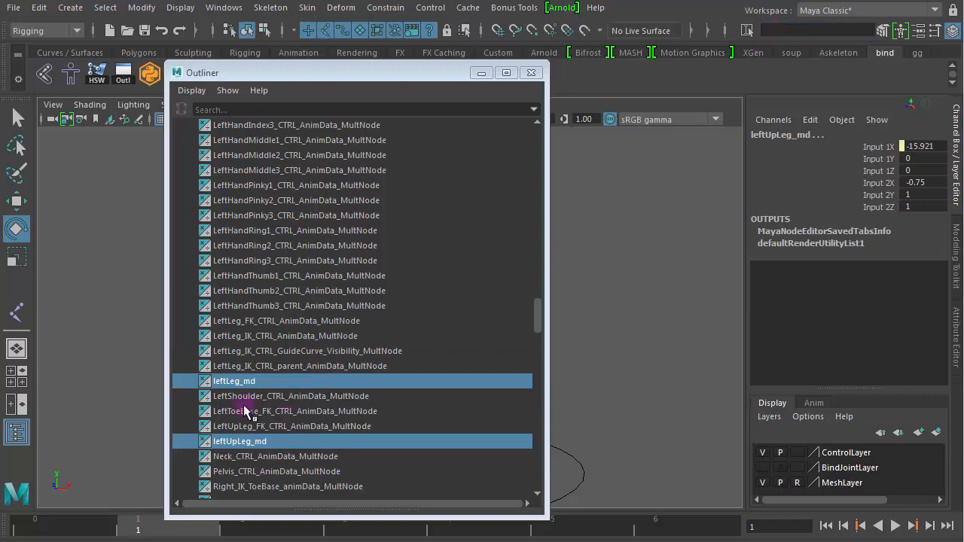